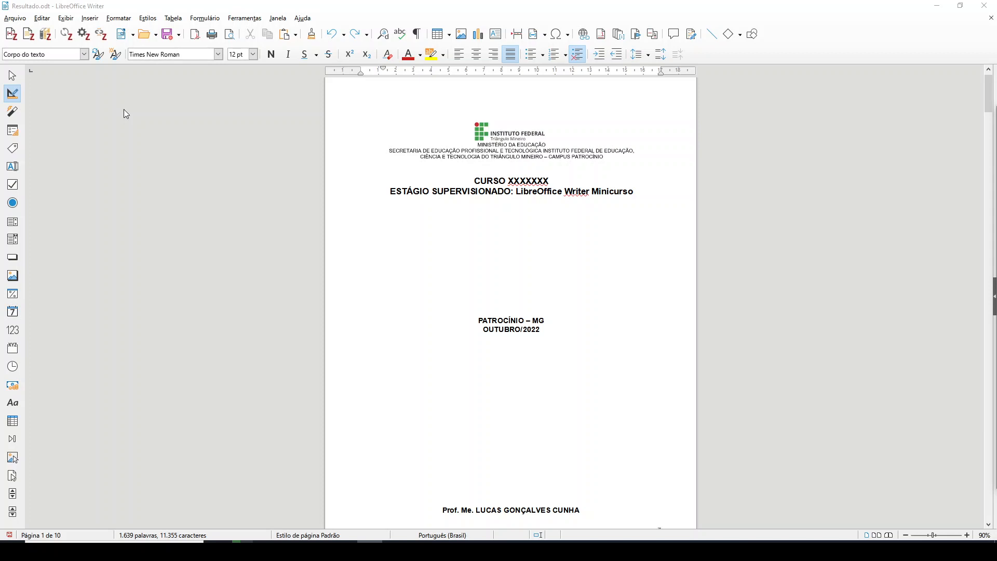
left_click(311, 17)
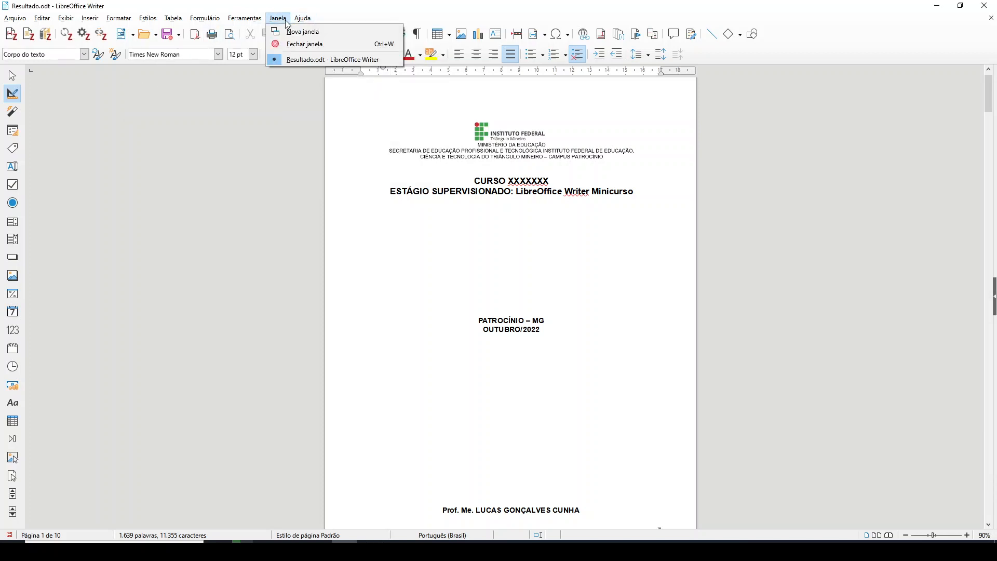
mouse_move(256, 20)
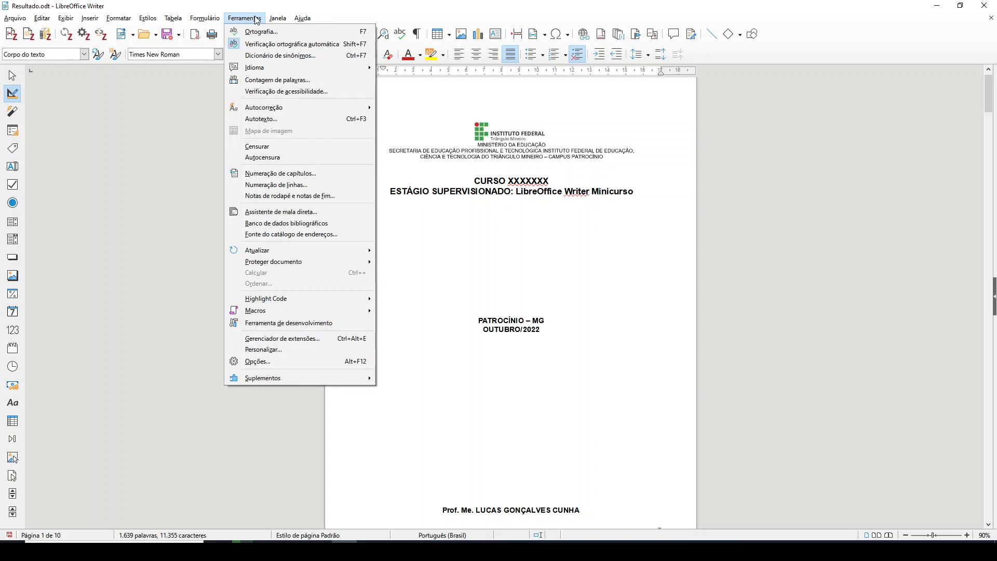
mouse_move(278, 377)
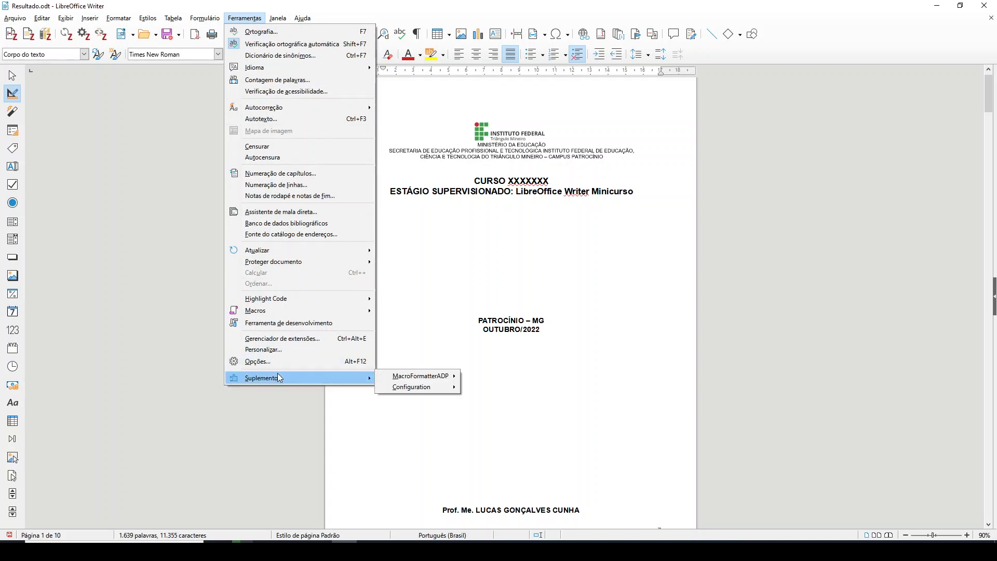
left_click(283, 352)
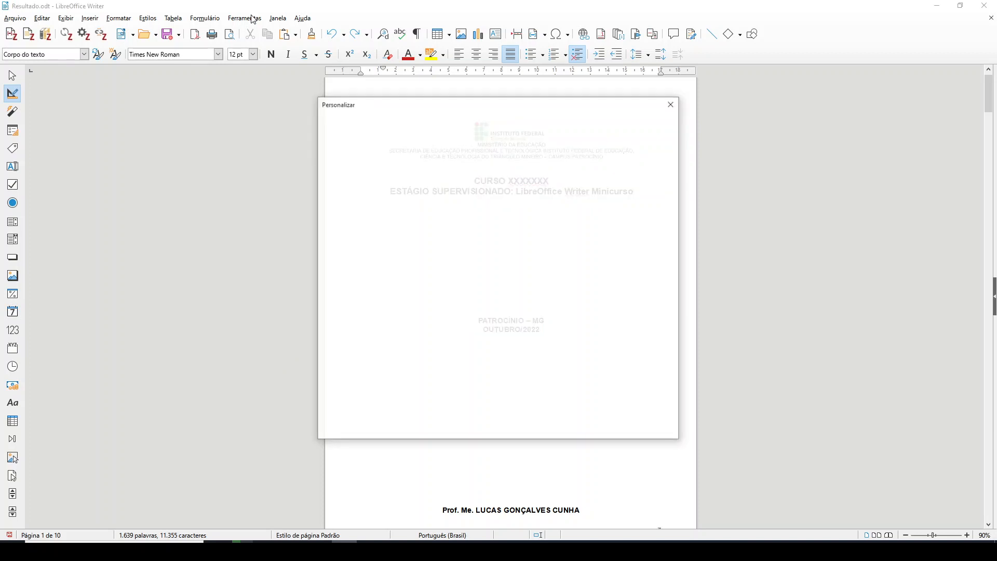
Review the installed extensions in LibreOffice's extension manager, including the Zotero LibreOffice Integration entry, and close it
left_click(252, 18)
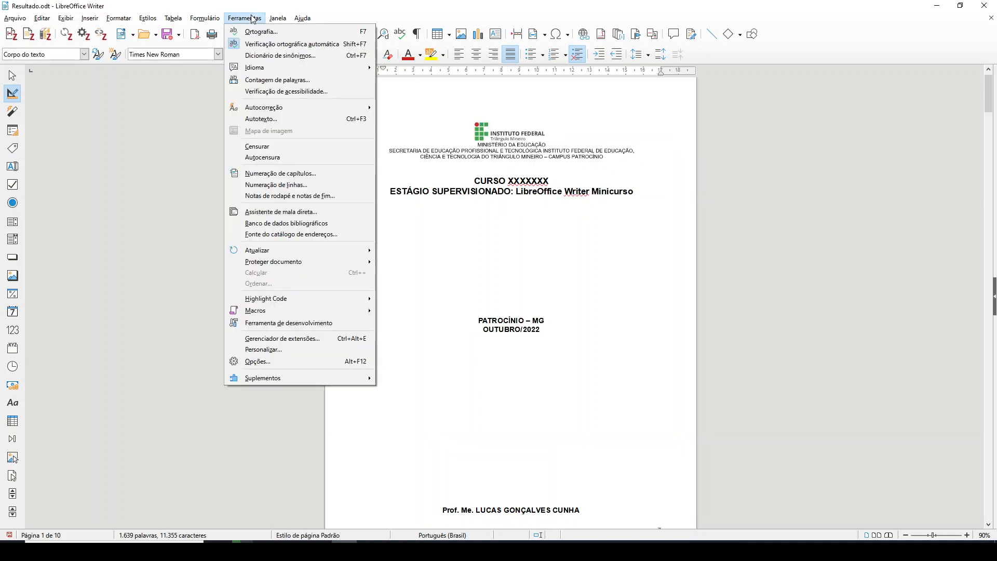
left_click(279, 343)
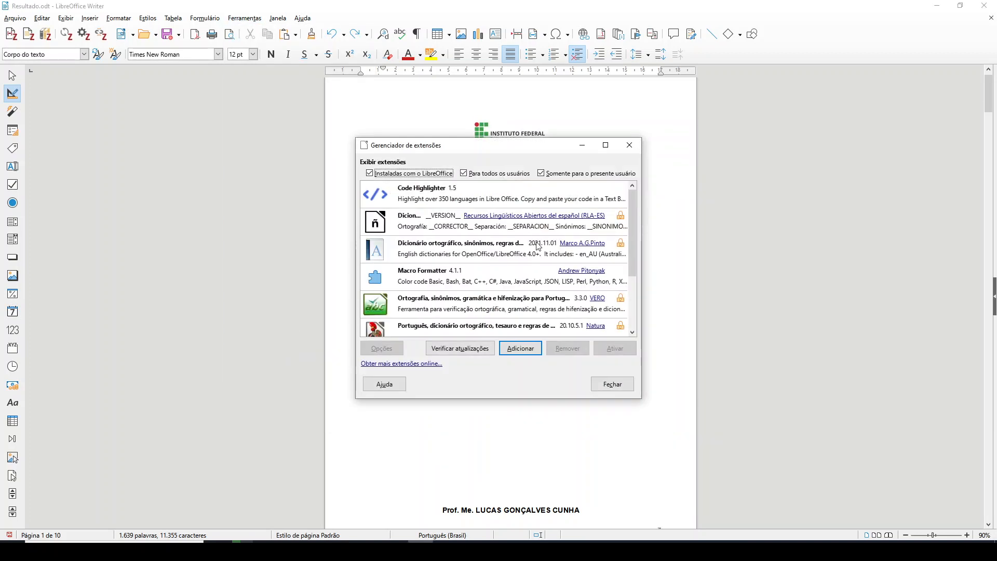
scroll(438, 229, "down", 3)
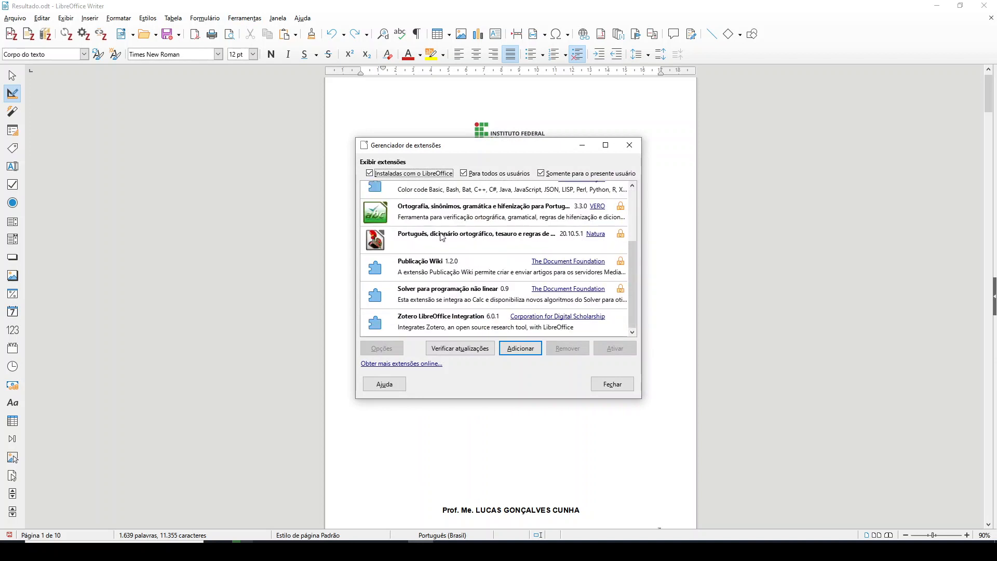
scroll(441, 237, "up", 3)
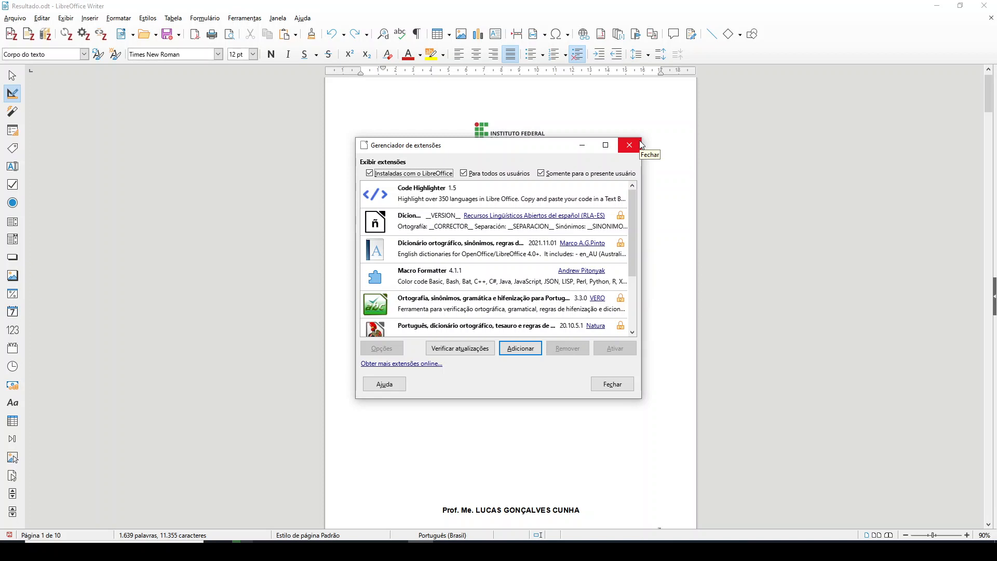
scroll(438, 235, "down", 3)
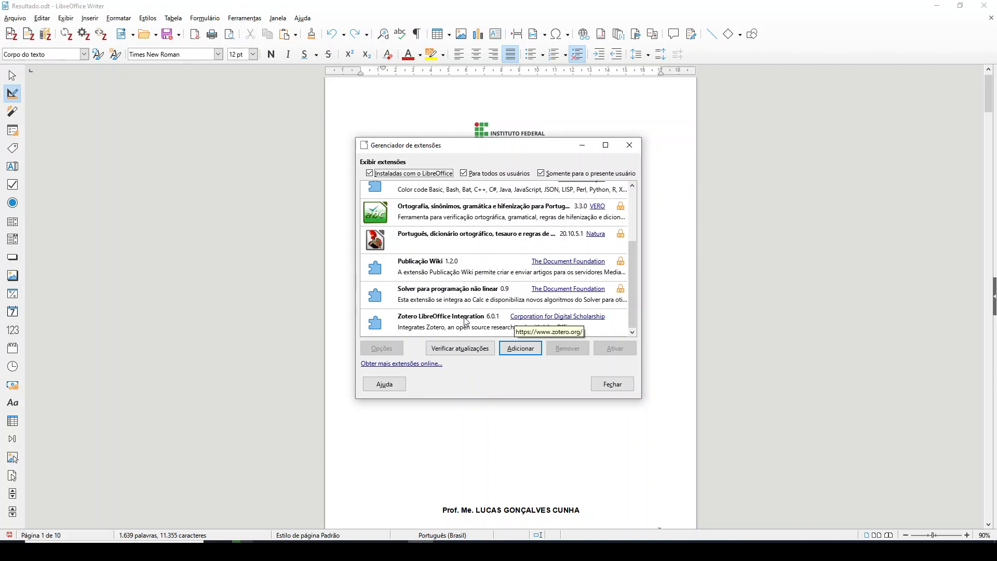
scroll(451, 326, "up", 3)
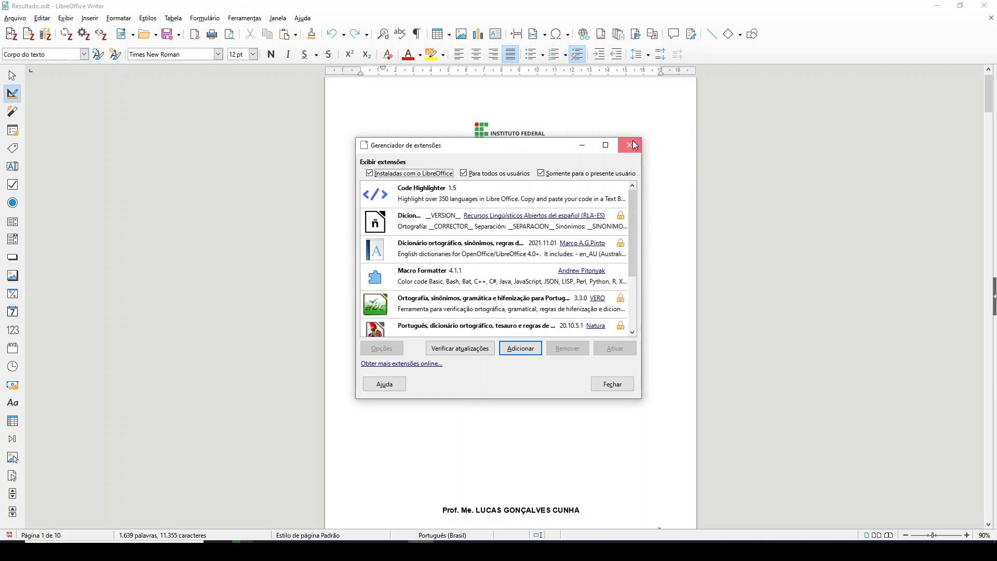
left_click(634, 145)
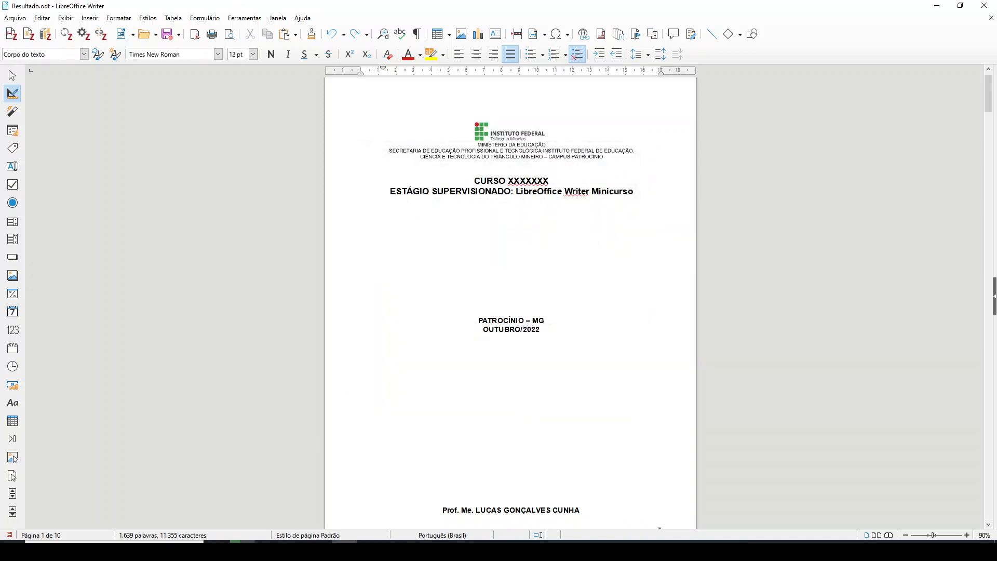
Switch to Firefox, go to Google and search for "zotero"
mouse_move(242, 550)
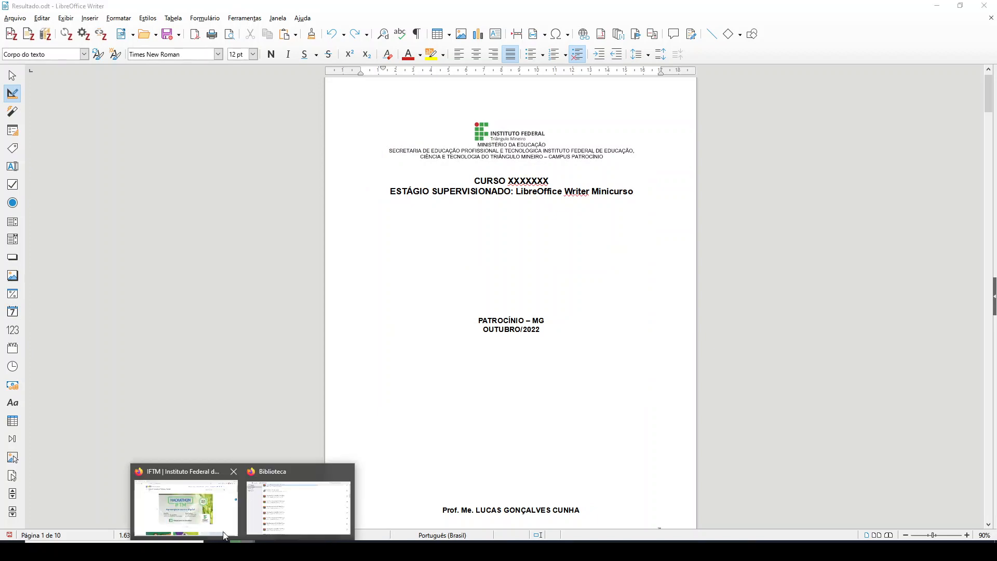
left_click(213, 519)
left_click(232, 34)
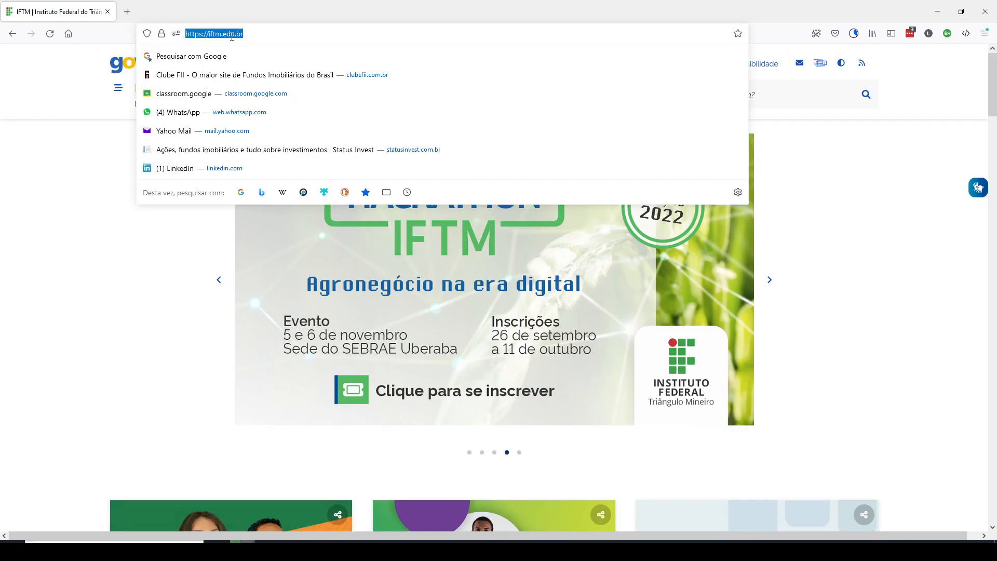
type("google.com")
key("Return")
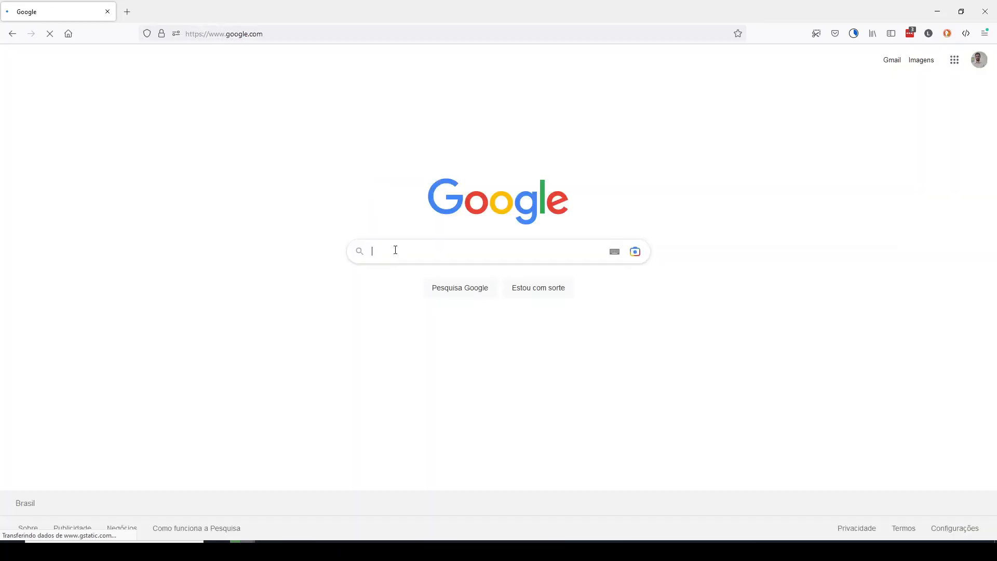
type("zotero")
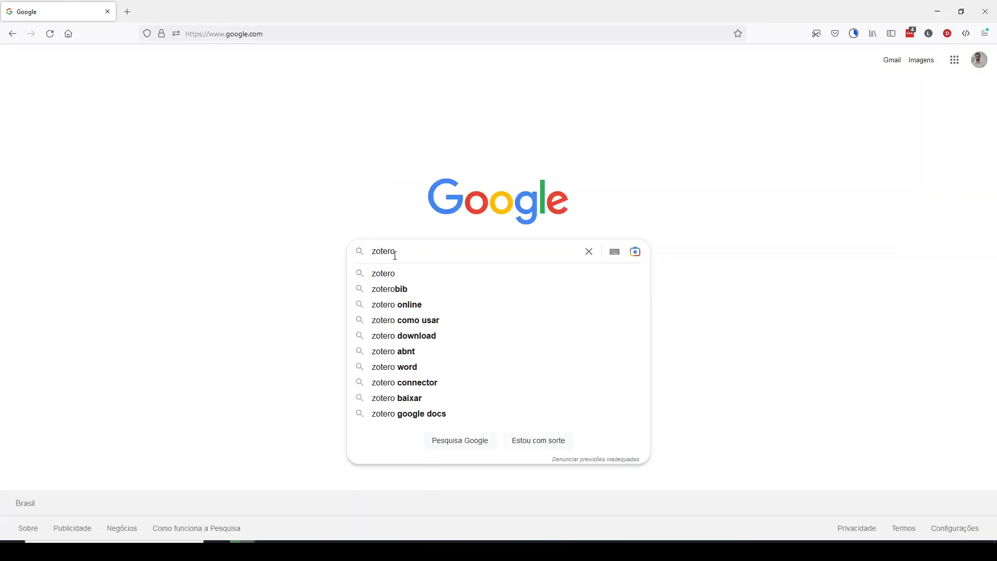
key("Return")
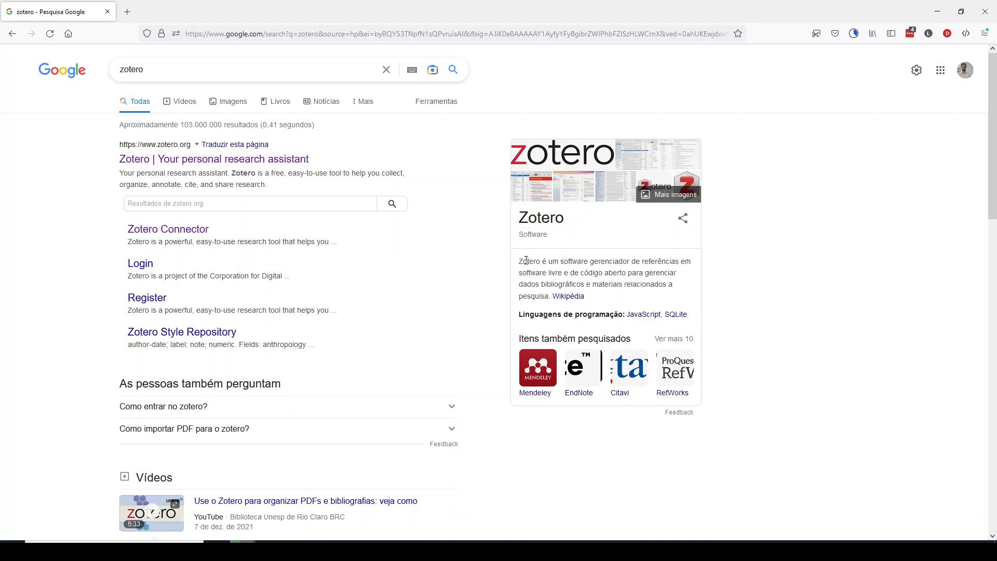
Read Zotero's description in the search results and examine the download page on the official Zotero website
left_click_drag(552, 262, 688, 276)
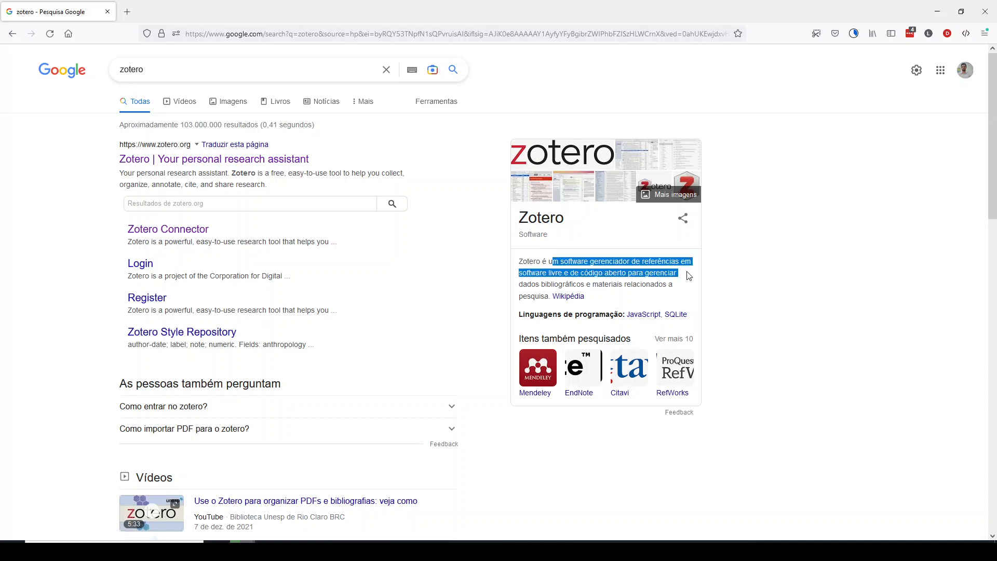
left_click_drag(688, 275, 682, 290)
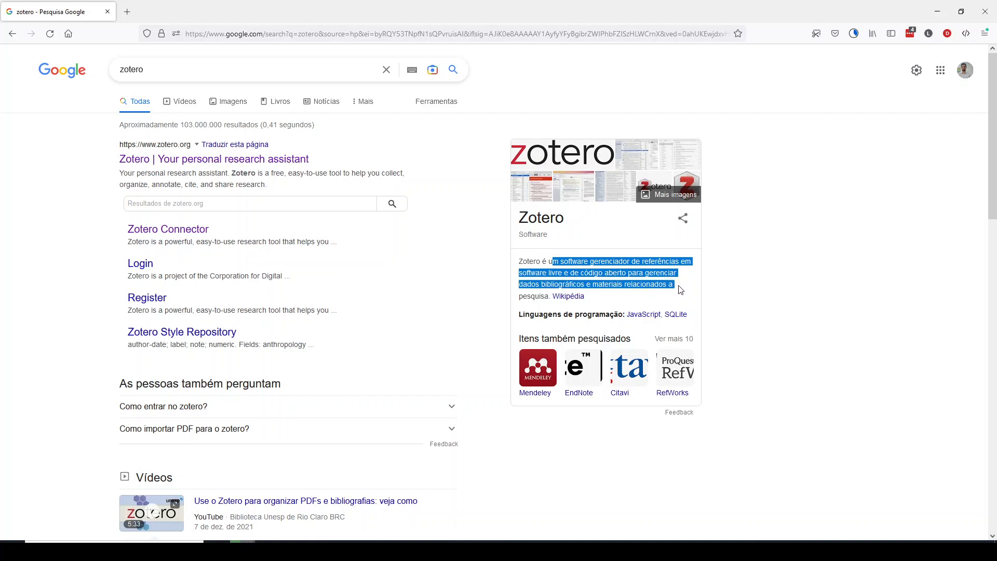
left_click(175, 160)
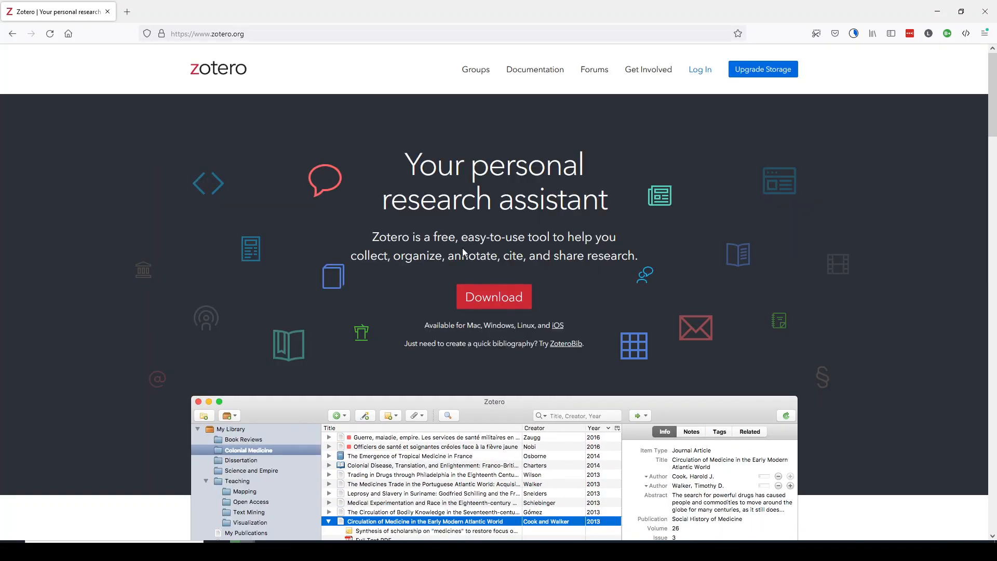
left_click(499, 310)
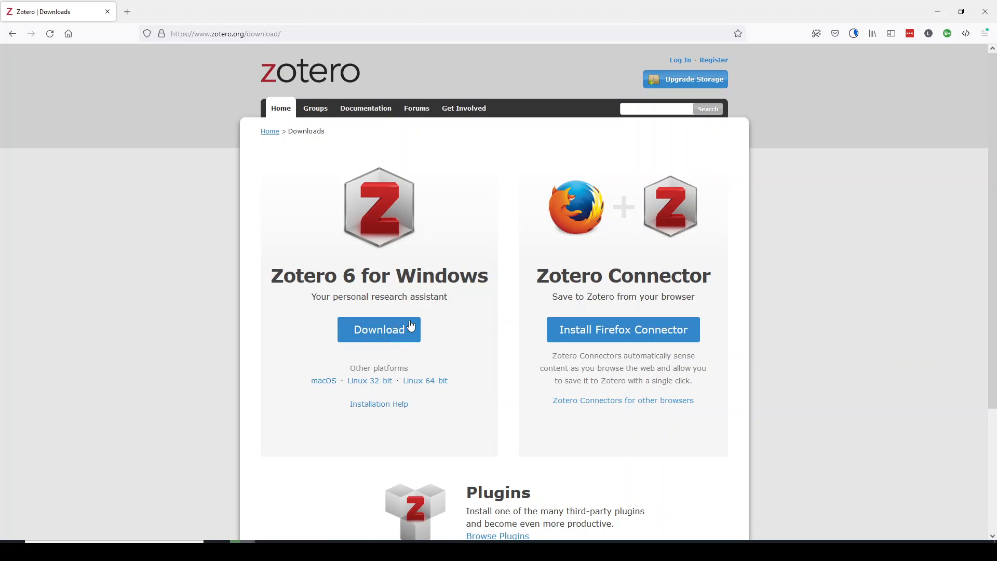
scroll(353, 235, "down", 2)
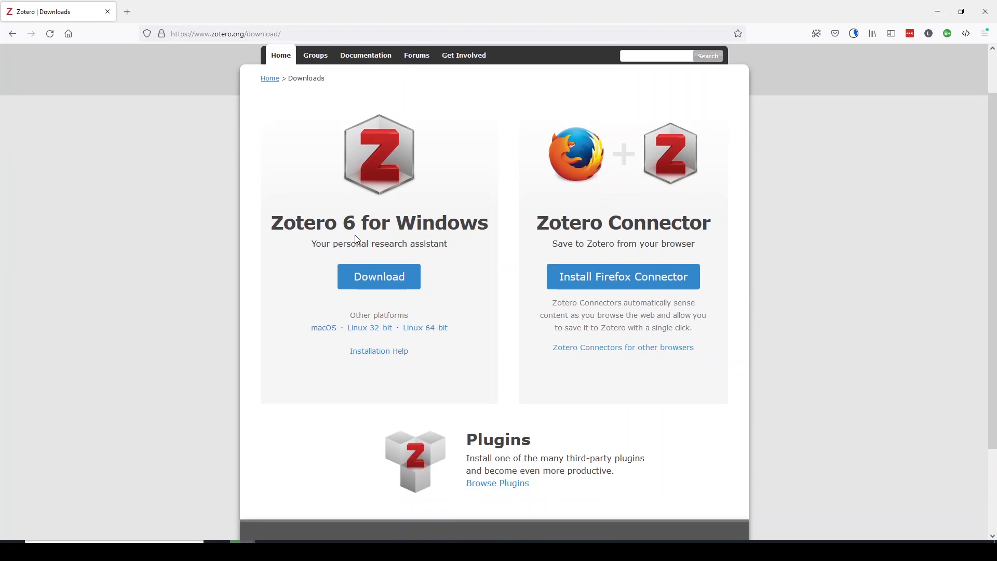
scroll(353, 236, "up", 2)
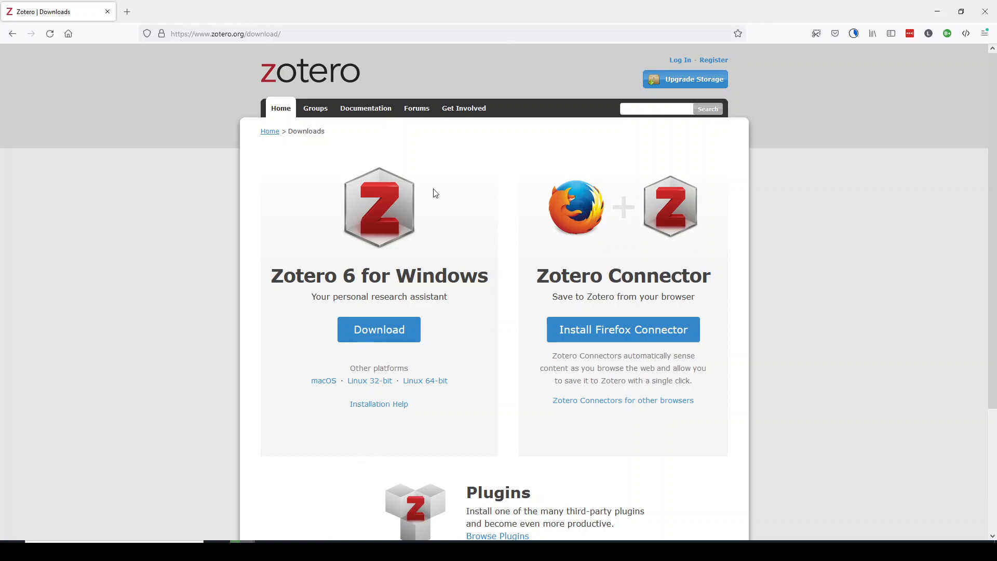
Leave the browser and switch to the Zotero desktop application
left_click(938, 12)
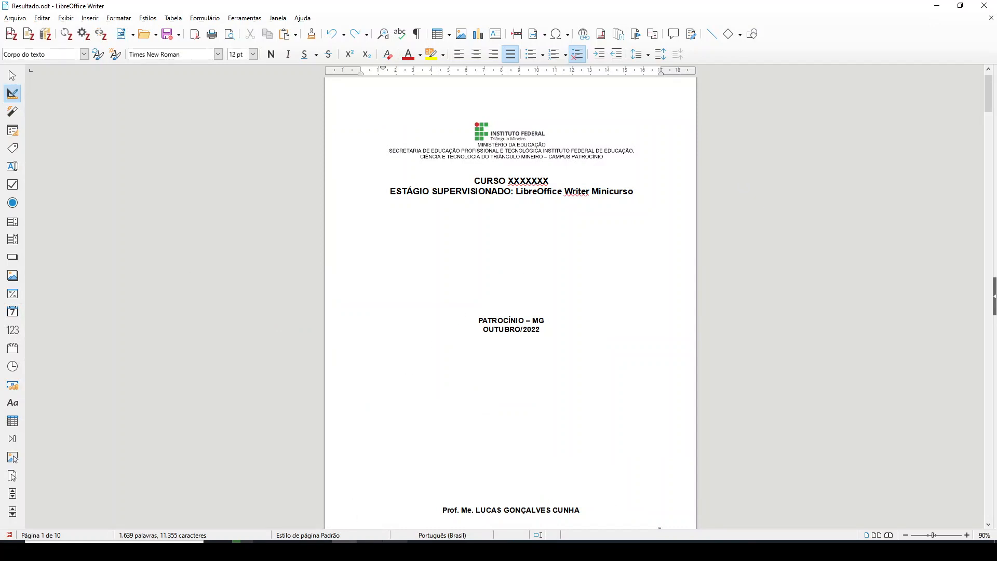
mouse_move(395, 551)
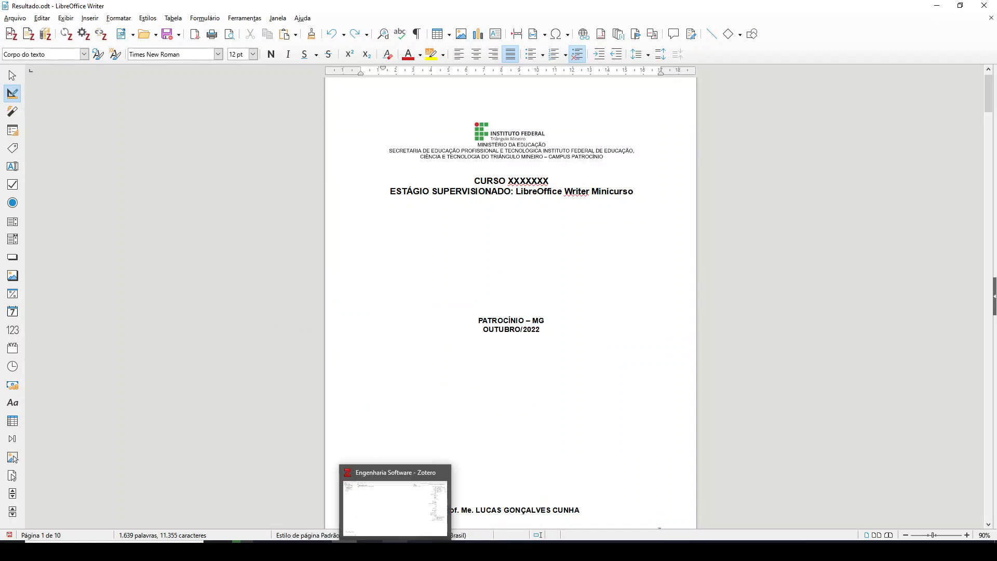
left_click(395, 550)
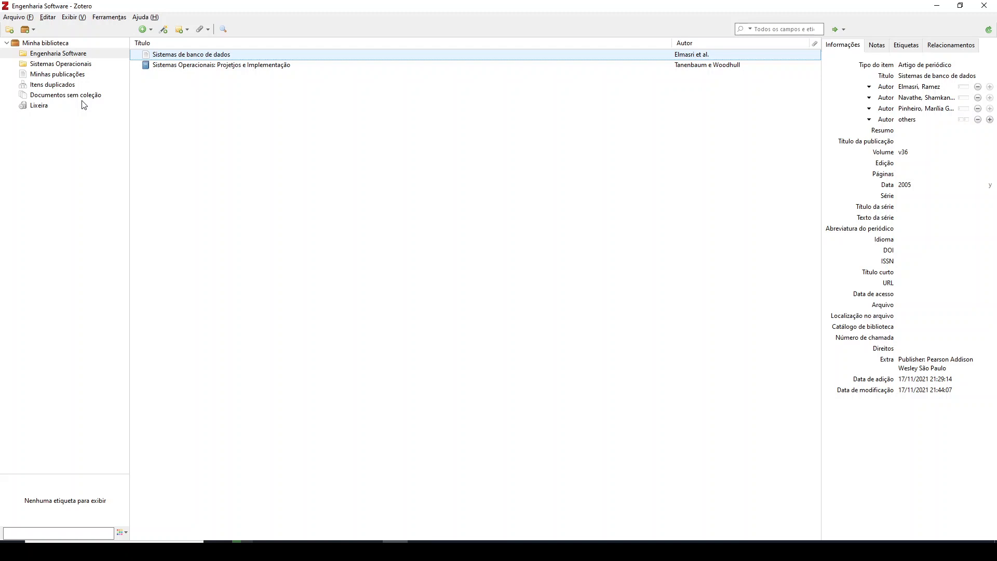
left_click(59, 177)
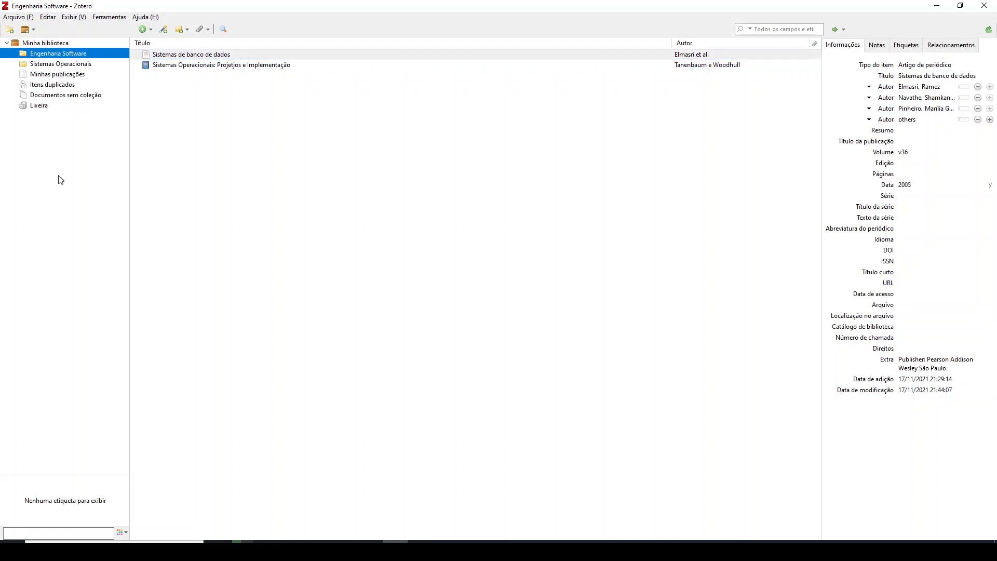
left_click(20, 20)
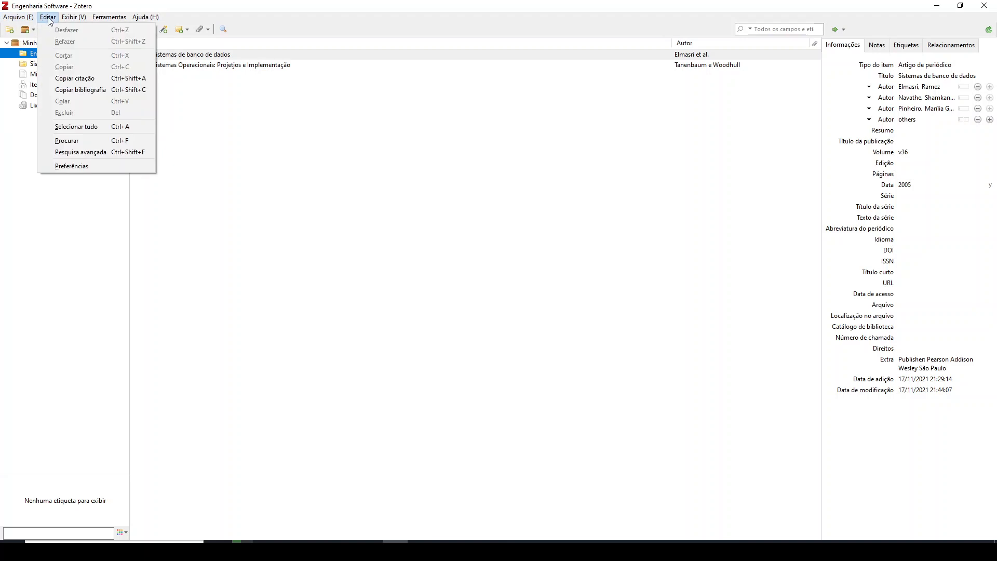
left_click(264, 291)
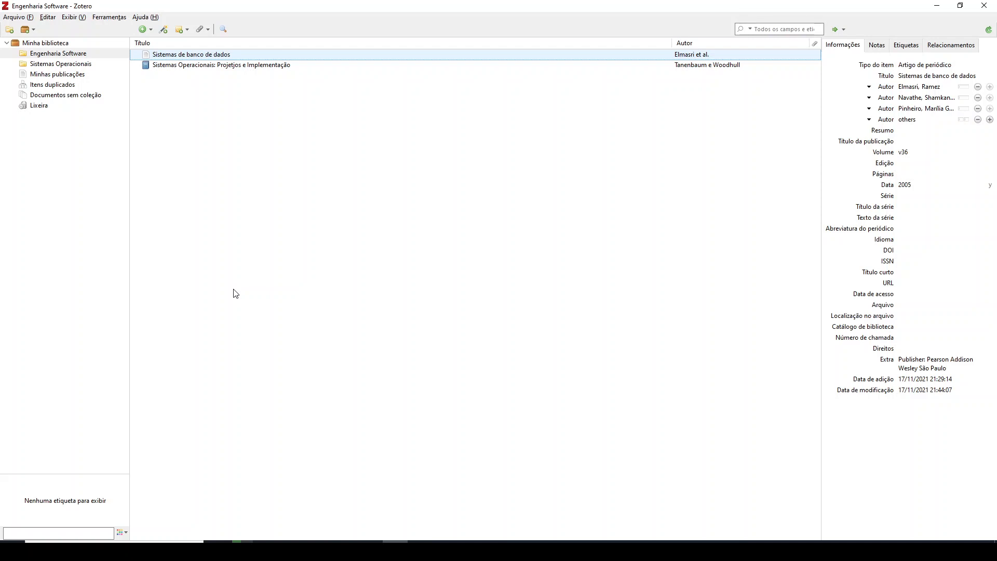
left_click(111, 251)
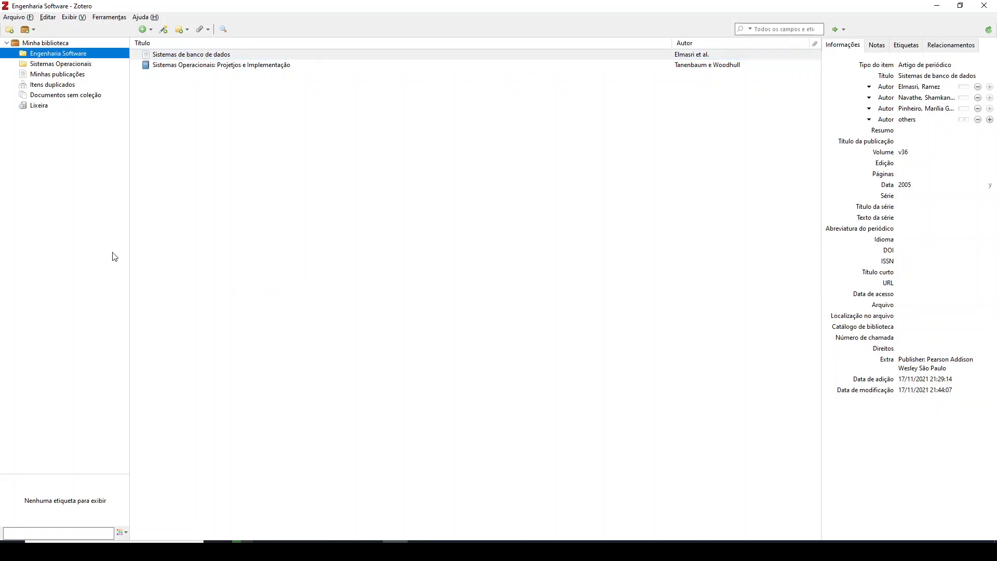
View the references stored in the Sistemas Operacionais and Engenharia Software collections
left_click(67, 62)
left_click(67, 55)
left_click(69, 66)
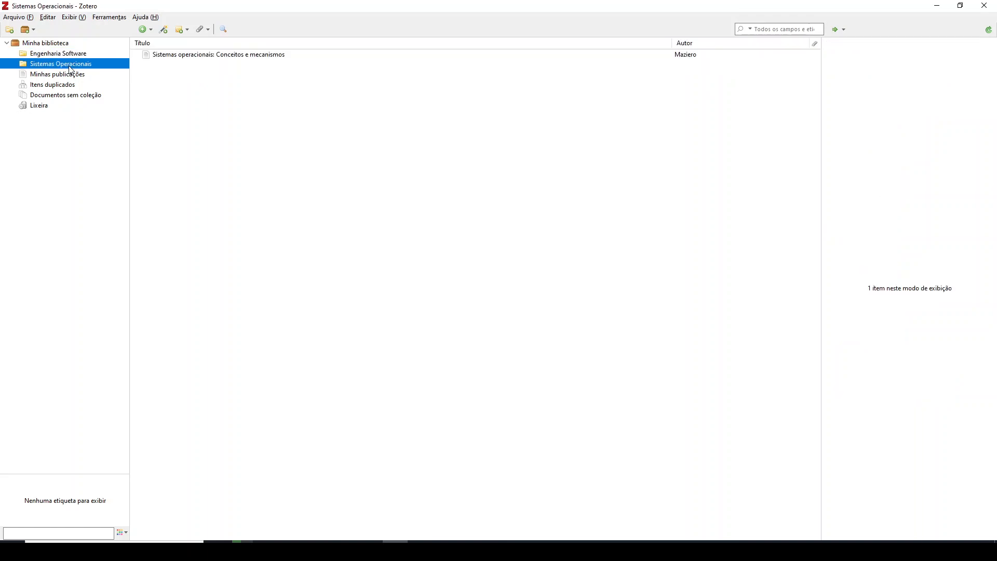
left_click(71, 54)
left_click(71, 65)
Add a new blank book (Livro) item to the Engenharia Software collection
left_click(71, 56)
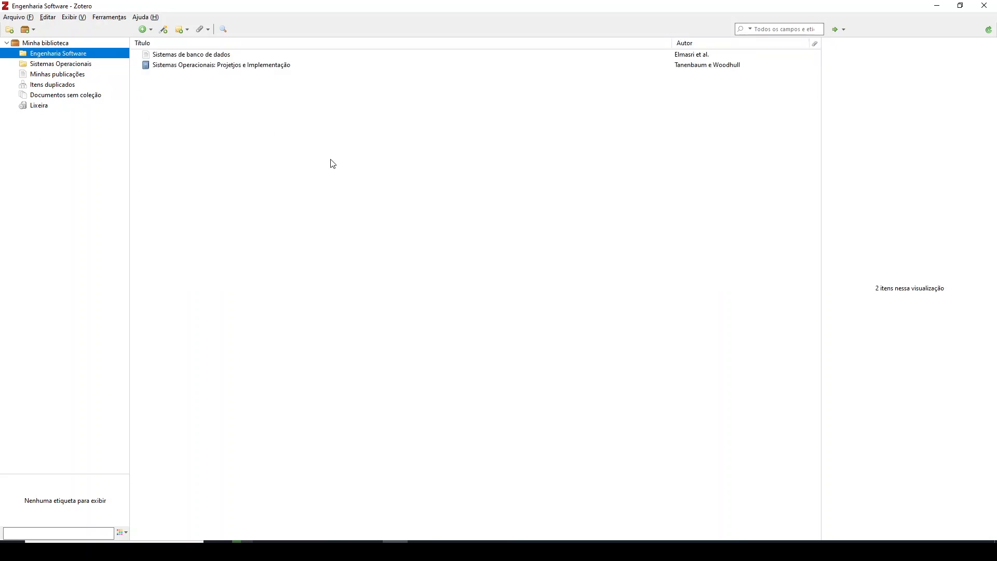
left_click(155, 33)
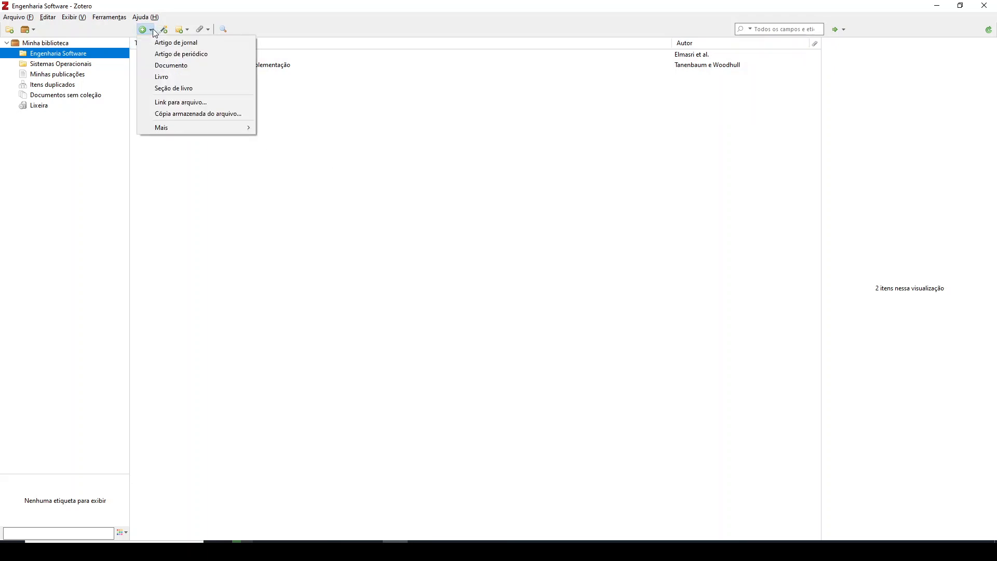
left_click(182, 78)
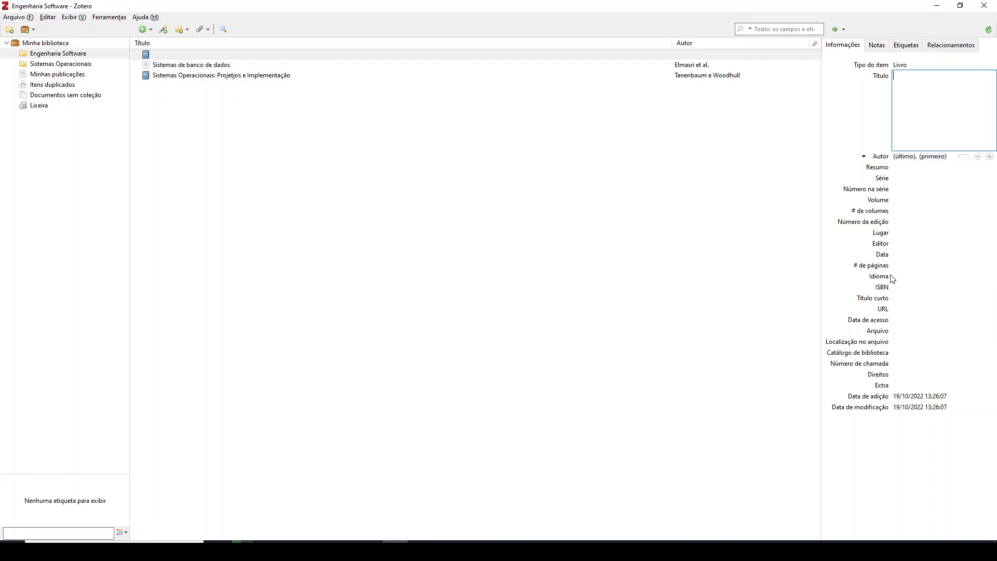
Look through the new book's notes, tags and related items, and return to its information fields
left_click(877, 47)
left_click(905, 46)
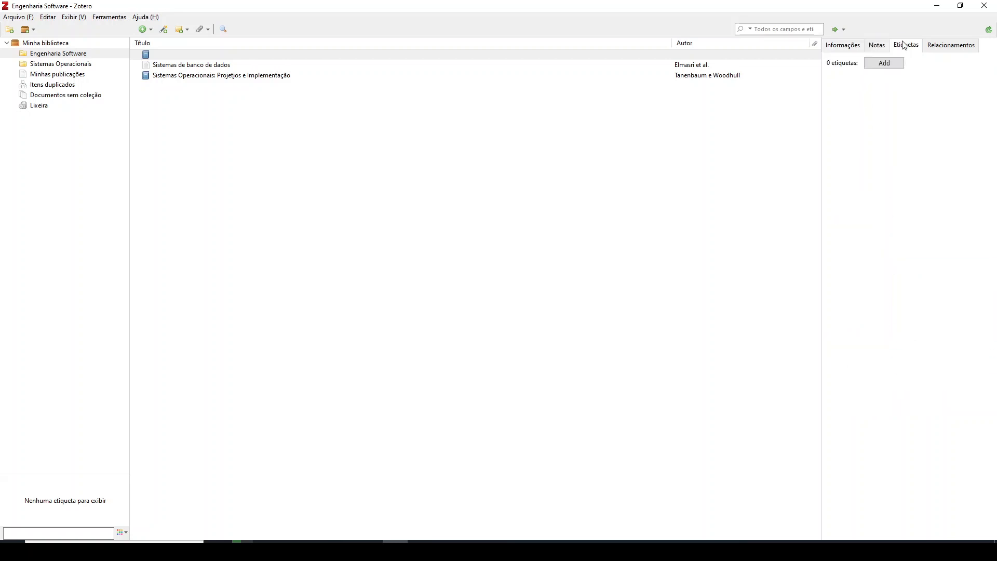
left_click(931, 47)
left_click(851, 45)
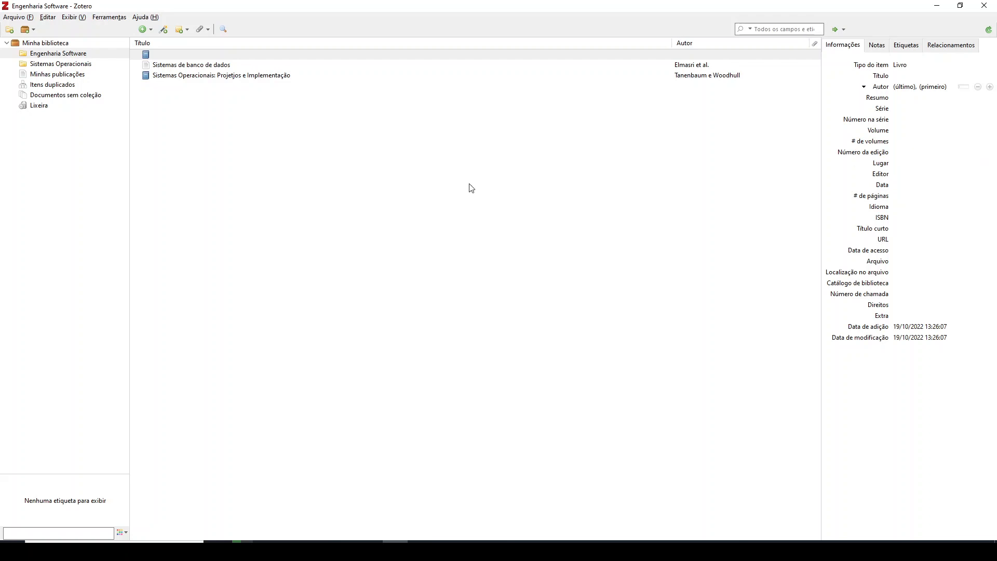
Remove the untitled blank book item from the Engenharia Software collection
right_click(218, 52)
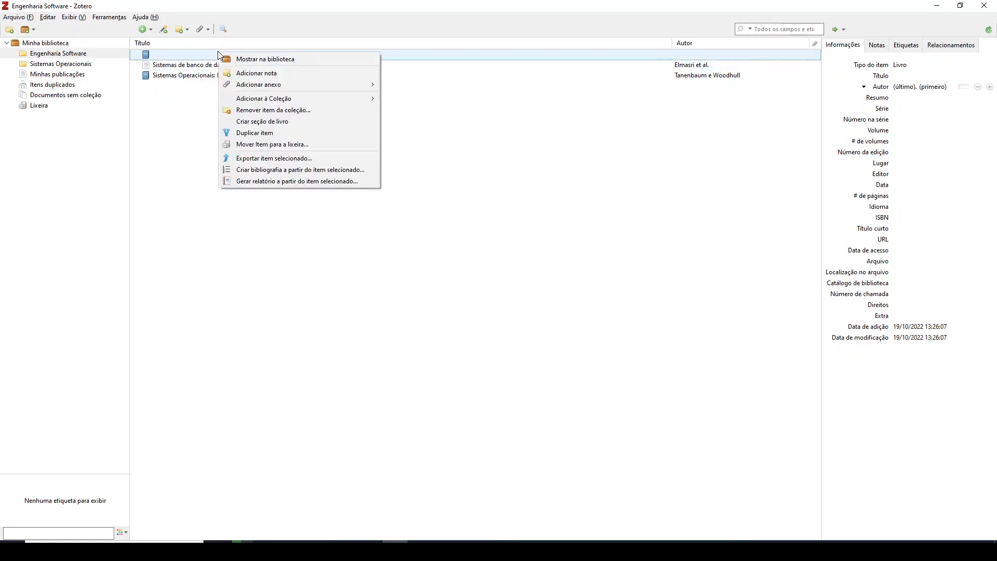
left_click(288, 110)
left_click(464, 286)
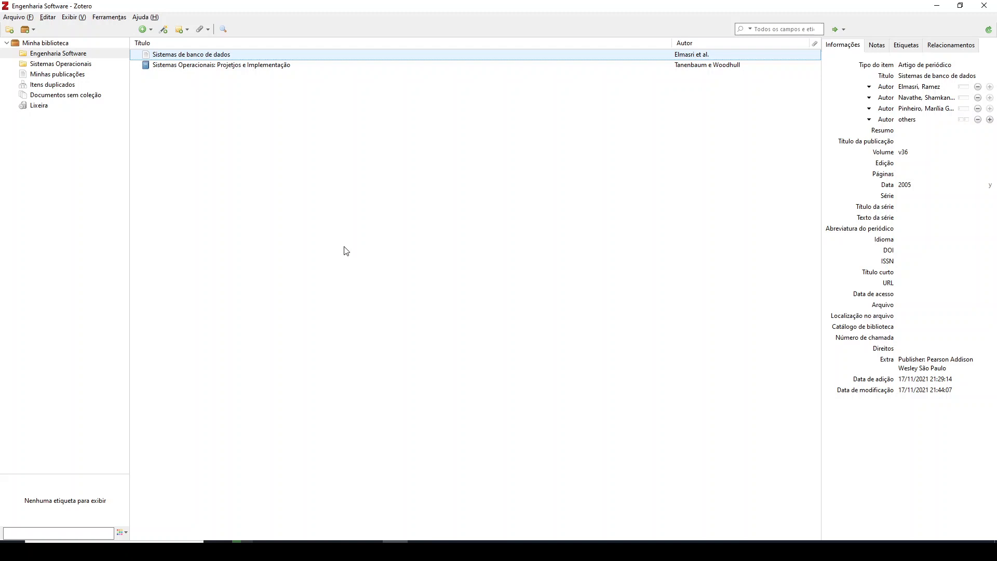
Switch to the Firefox window, search Google for "google scholar" and open the Google Acadêmico home page
mouse_move(242, 541)
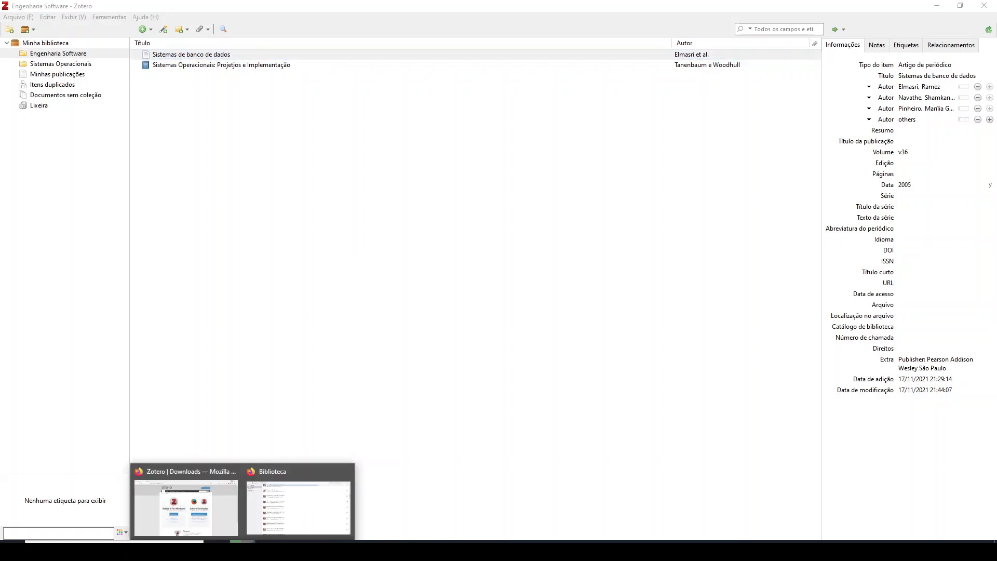
left_click(211, 519)
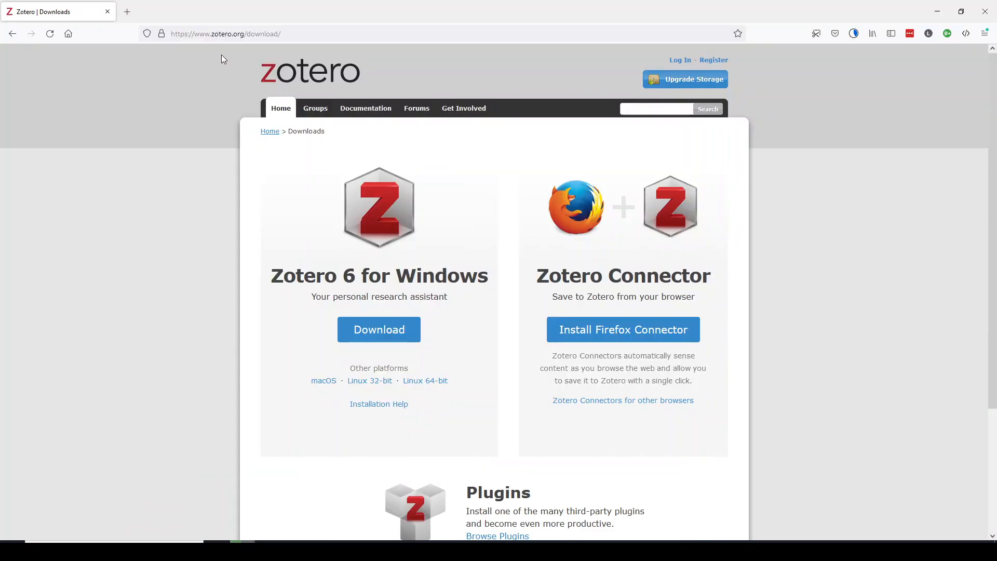
left_click(239, 35)
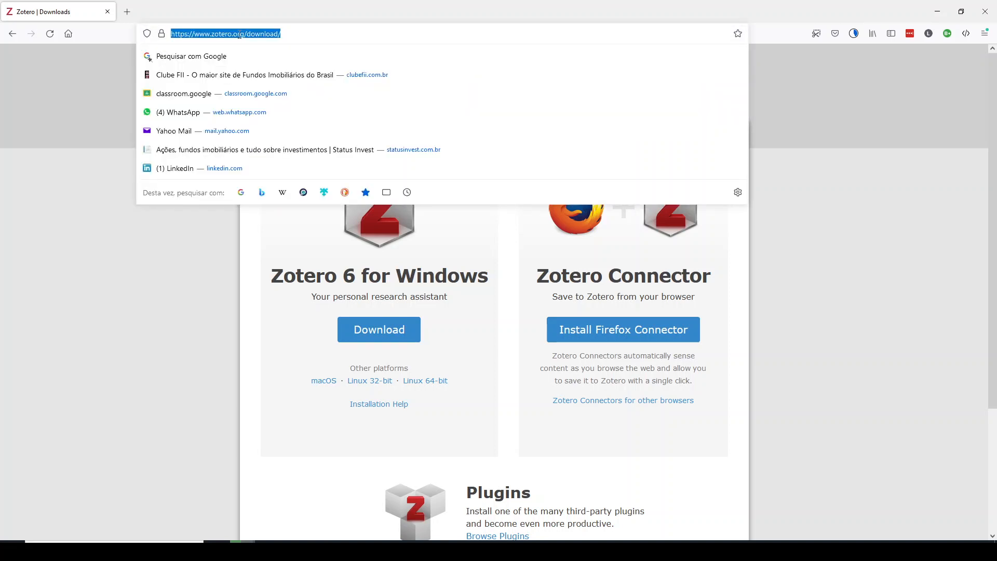
type("google.com/")
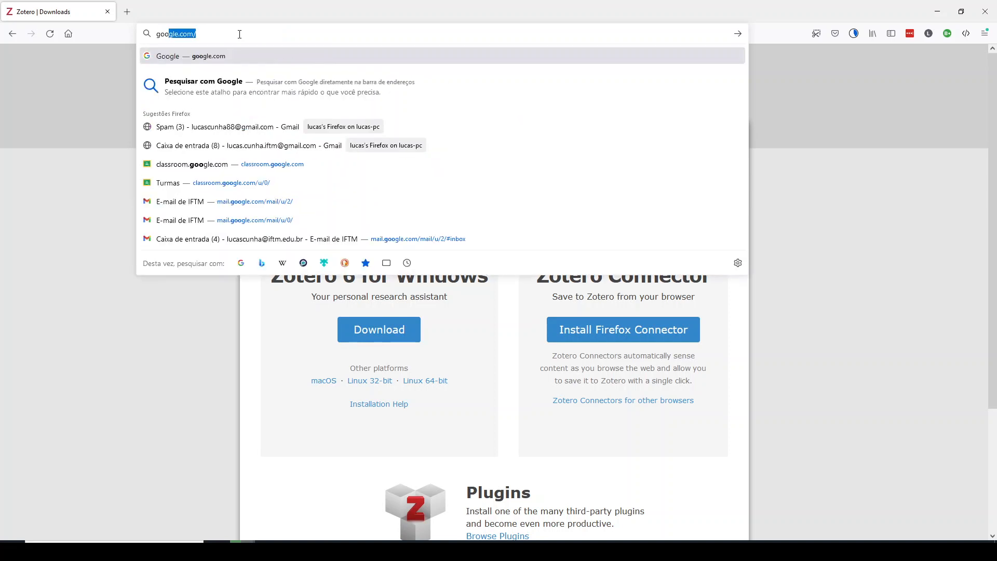
key("Return")
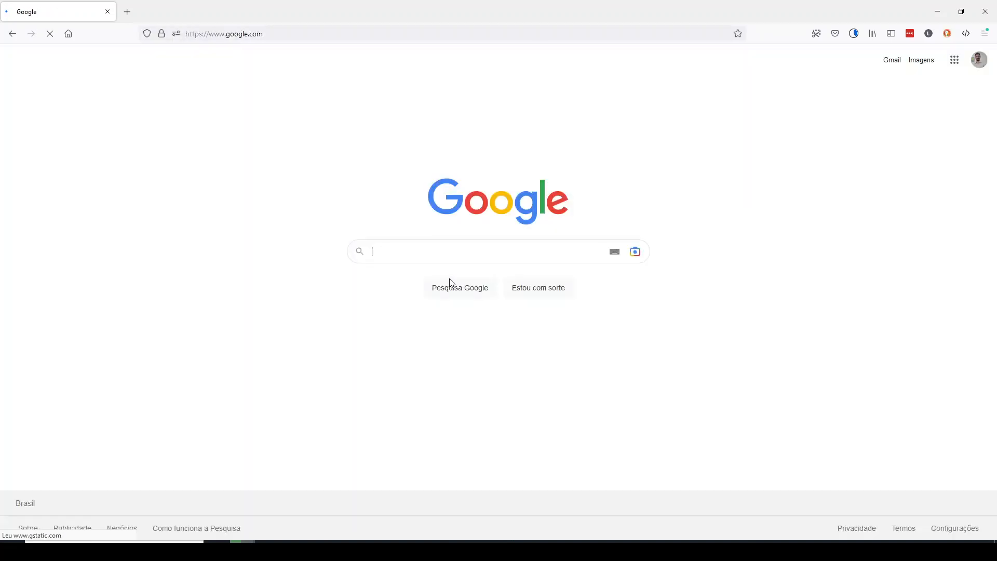
type("goo")
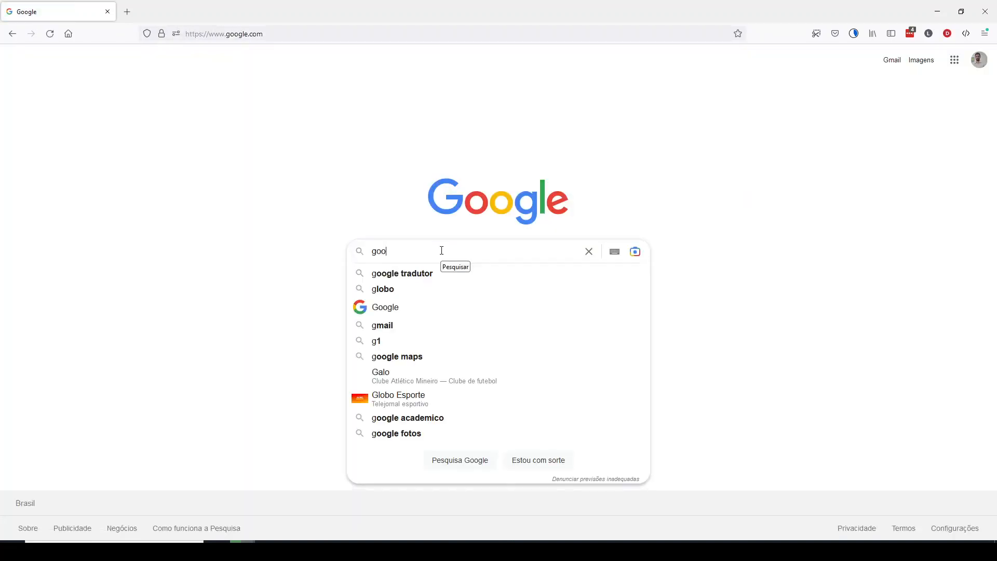
type("gle scho")
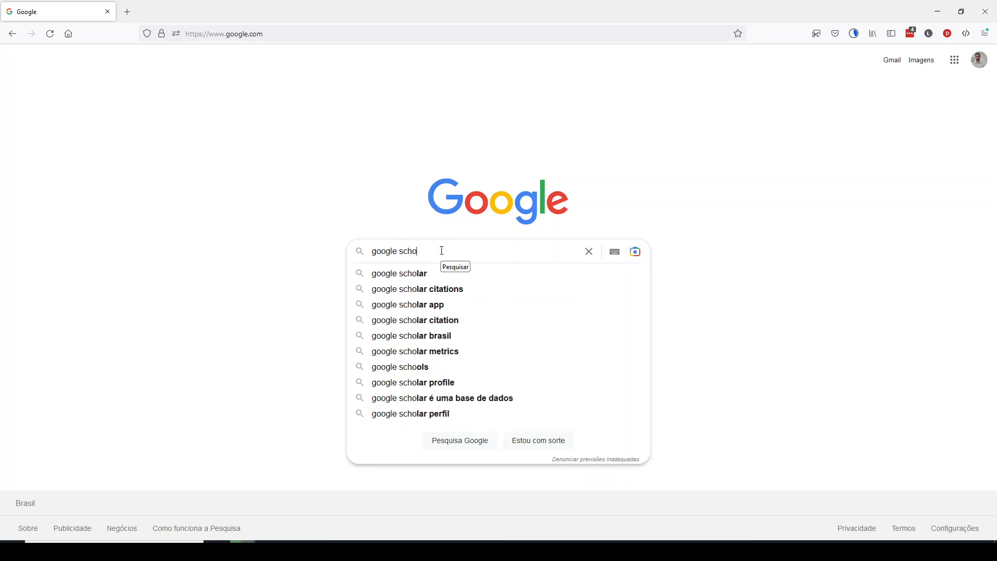
left_click(419, 275)
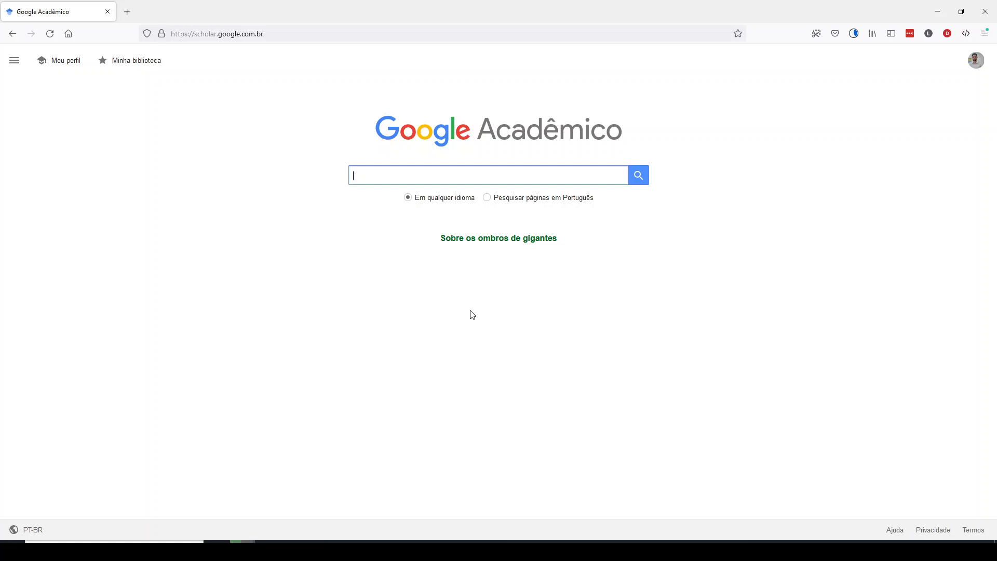
View the Zotero collection and the Resultado.odt document in LibreOffice Writer, and return to Google Acadêmico in Firefox
left_click(396, 542)
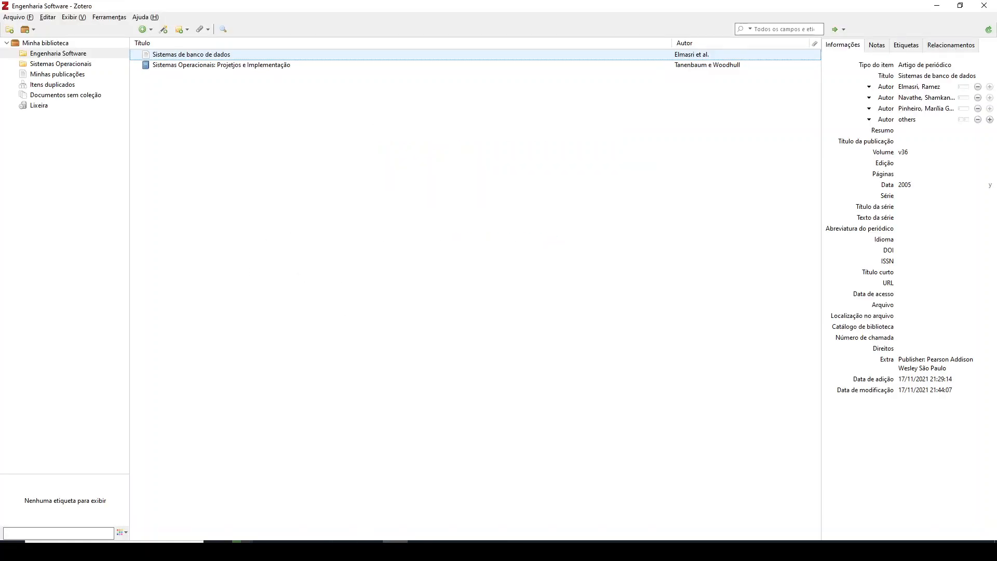
left_click(344, 550)
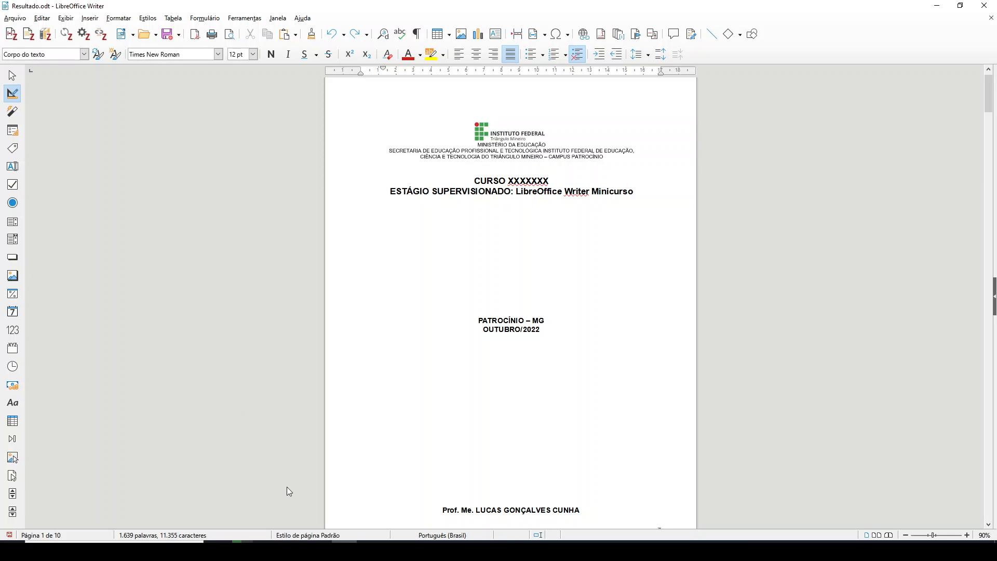
mouse_move(248, 542)
left_click(222, 525)
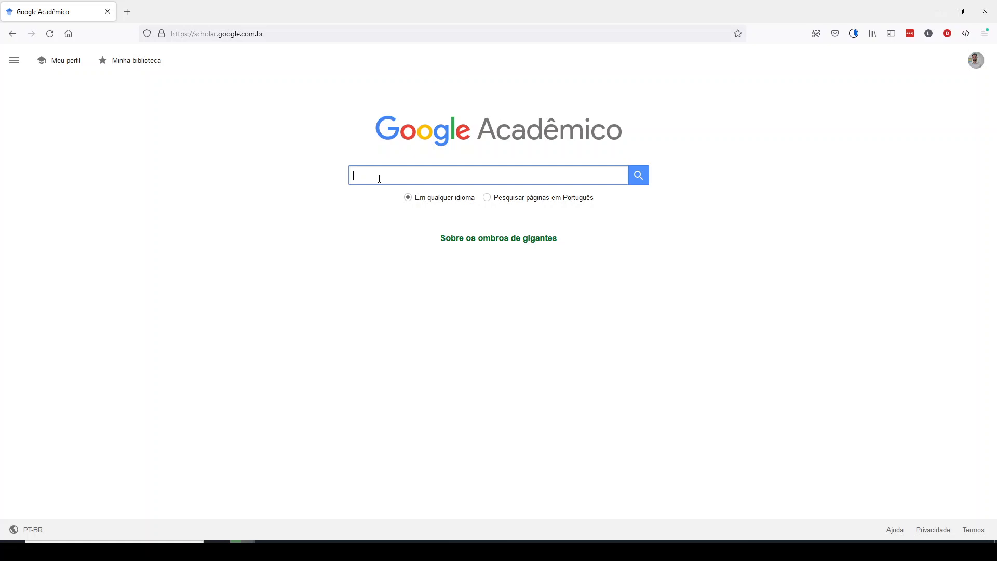
Search Google Acadêmico for "engenharia de software moderna"
type("engenharia ")
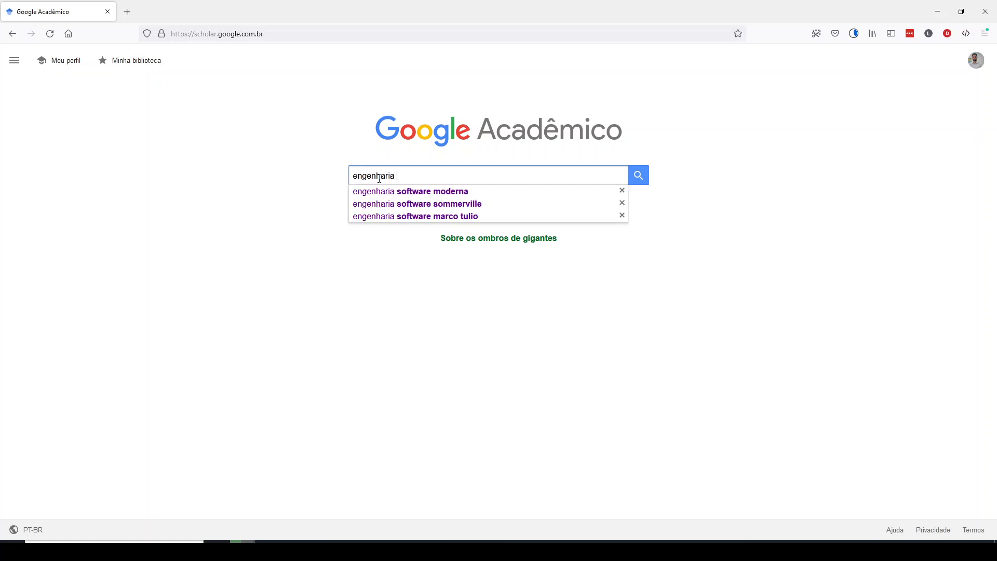
type("de so")
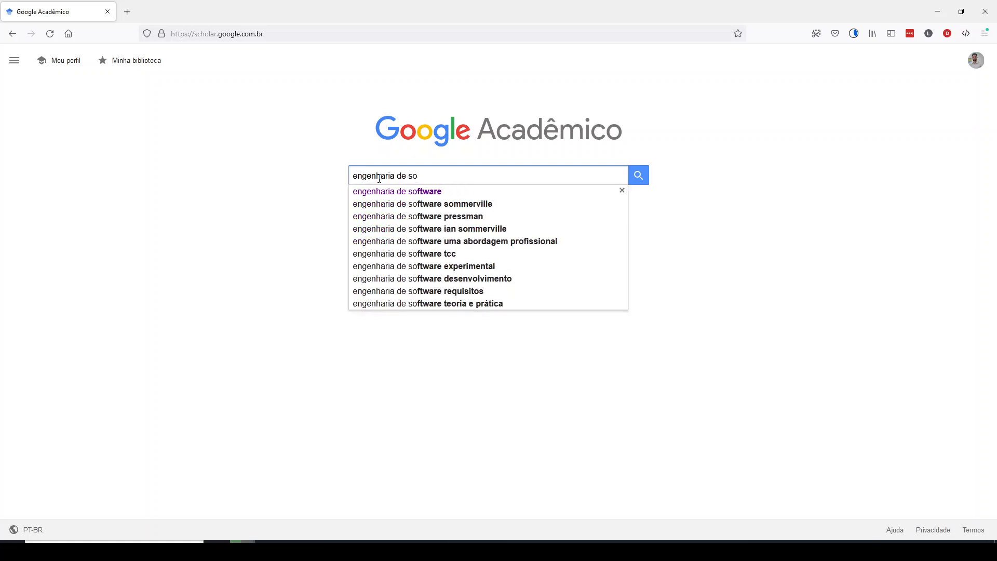
type("ftware mod")
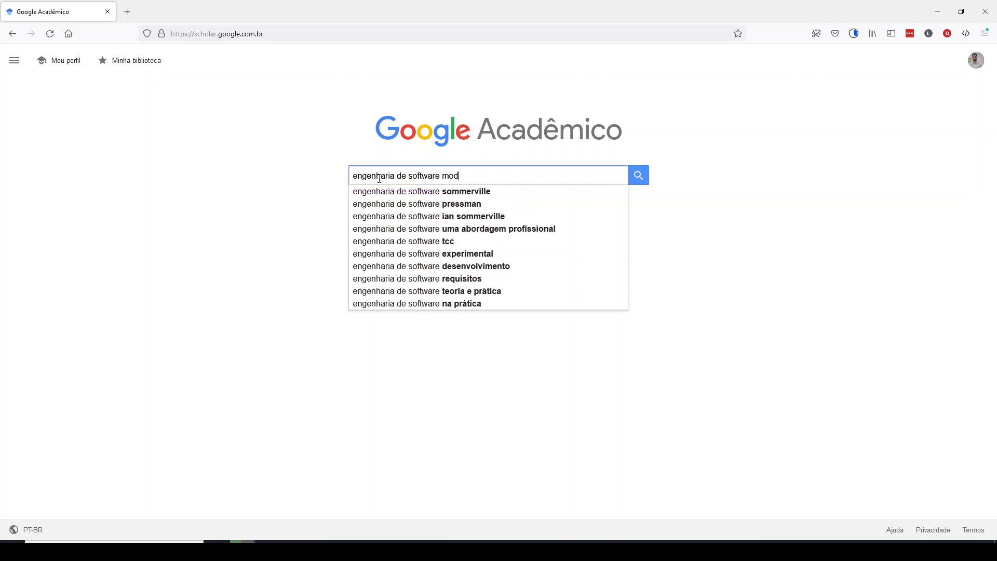
type("erna")
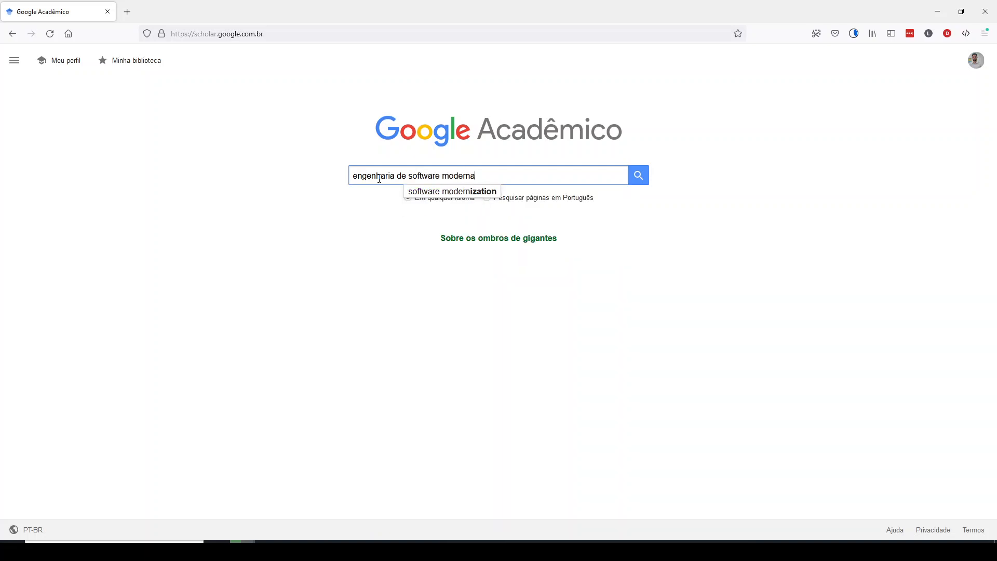
key("Return")
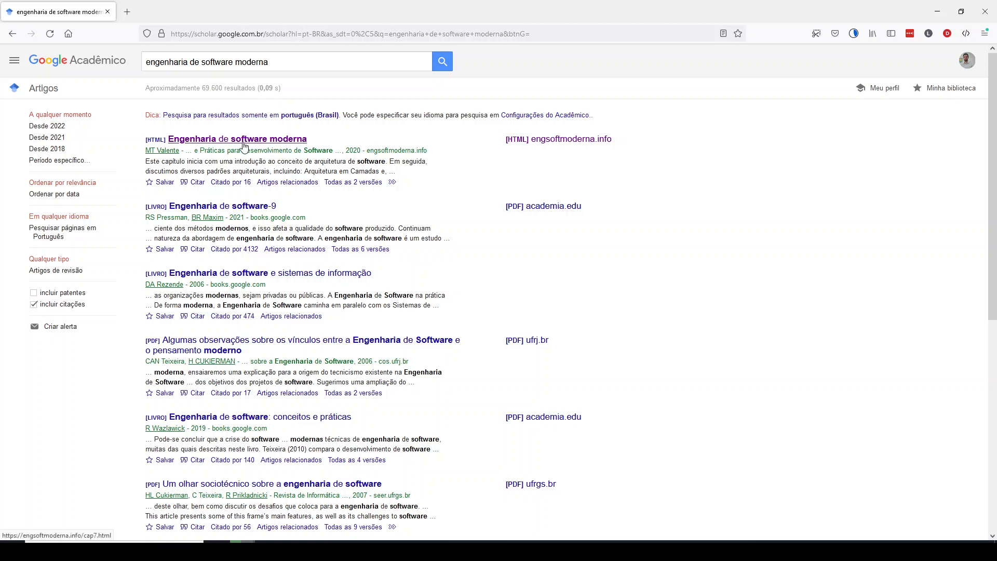
Open the "Engenharia de software moderna" result, skim its chapter on Arquitetura, and return to the search results
left_click(244, 144)
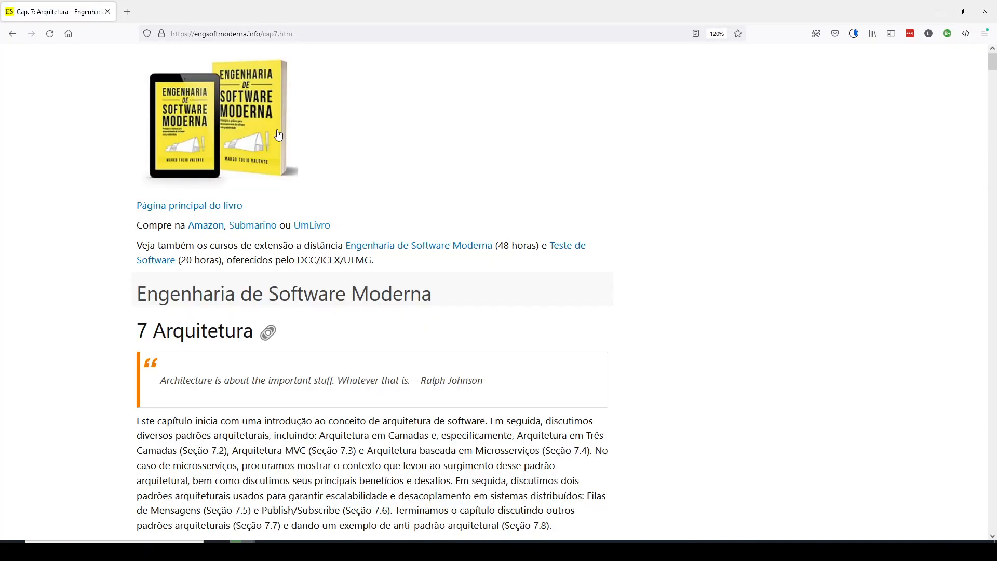
scroll(292, 229, "down", 8)
scroll(292, 229, "down", 15)
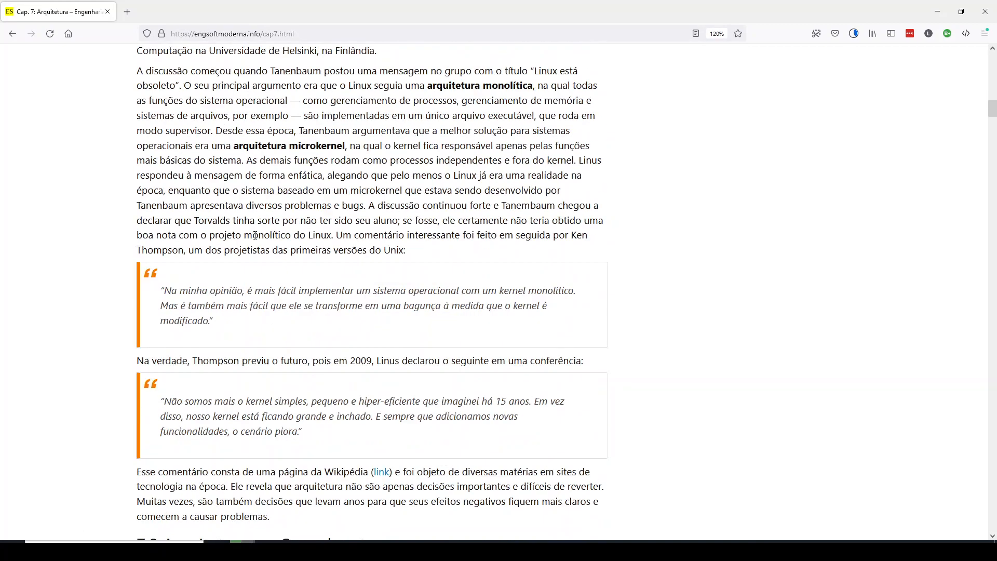
scroll(121, 273, "up", 6)
scroll(120, 272, "down", 15)
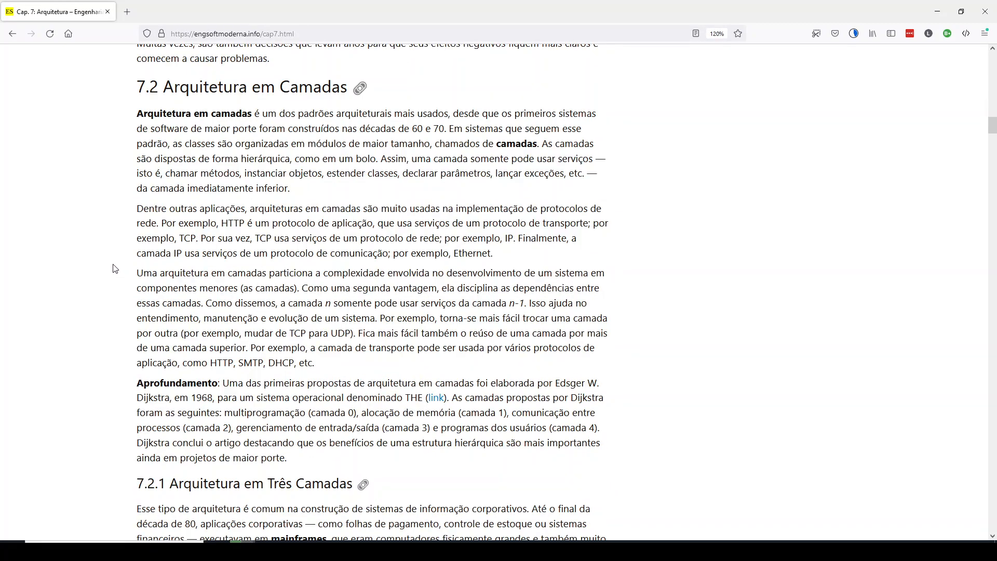
scroll(110, 263, "down", 7)
scroll(110, 263, "down", 20)
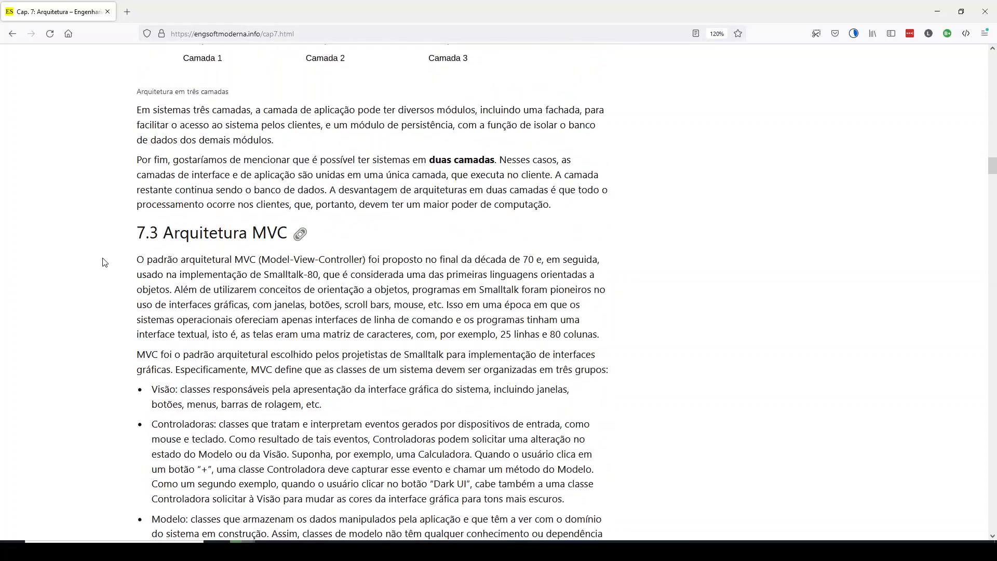
scroll(104, 266, "up", 20)
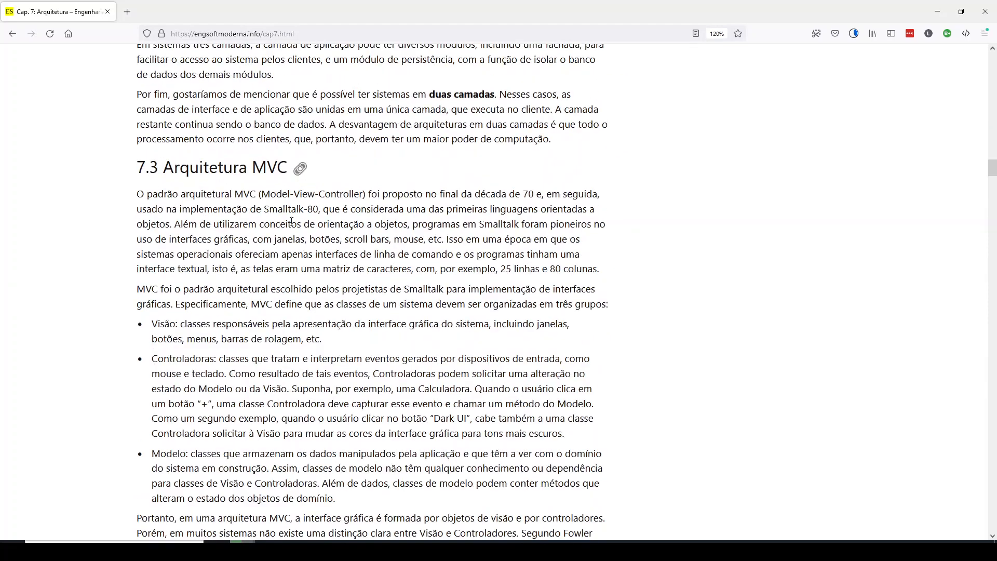
scroll(208, 226, "down", 10)
scroll(208, 227, "down", 20)
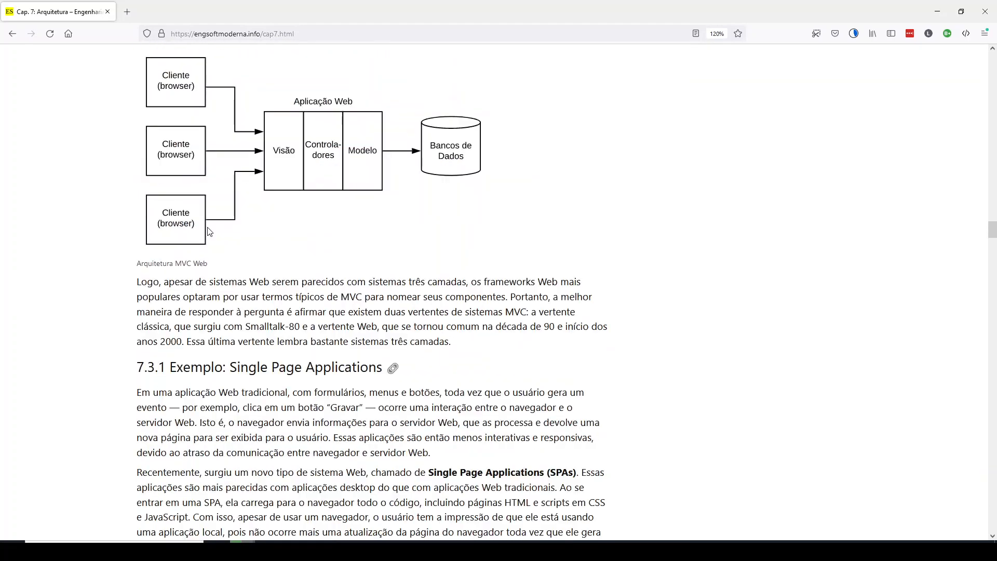
scroll(203, 222, "up", 3)
left_click(12, 34)
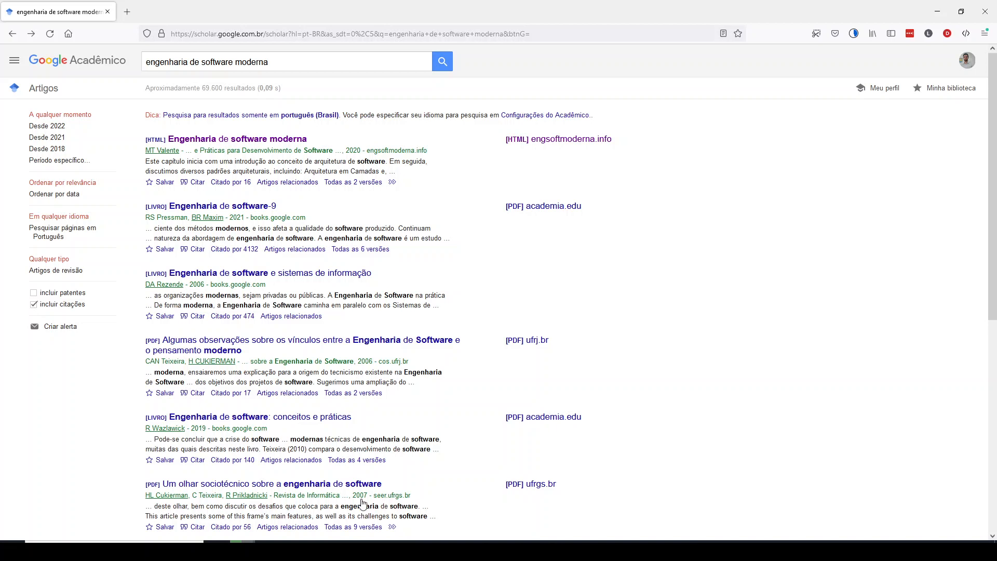
Check the Engenharia Software collection in Zotero and return to the search results in Firefox
left_click(396, 550)
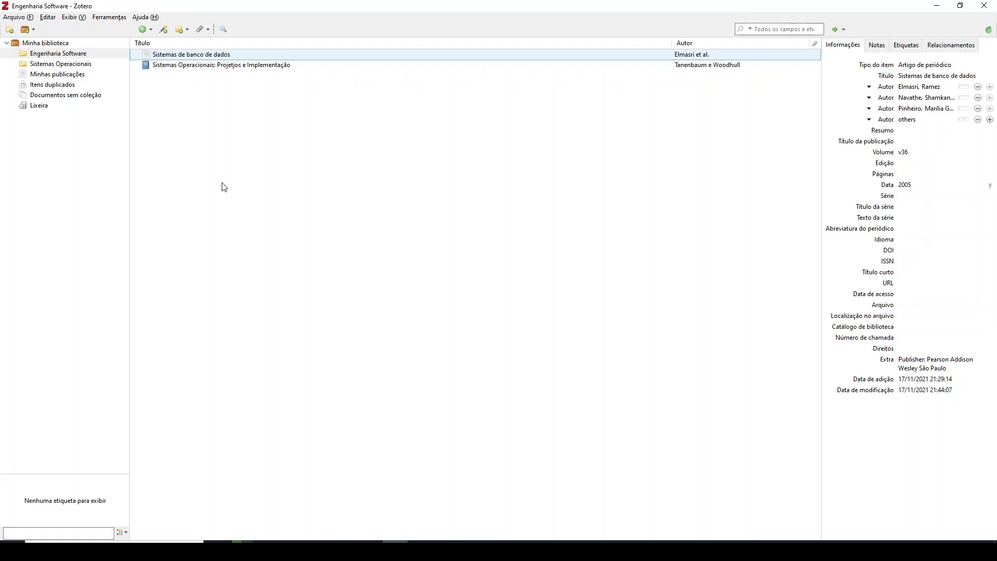
mouse_move(240, 540)
left_click(210, 526)
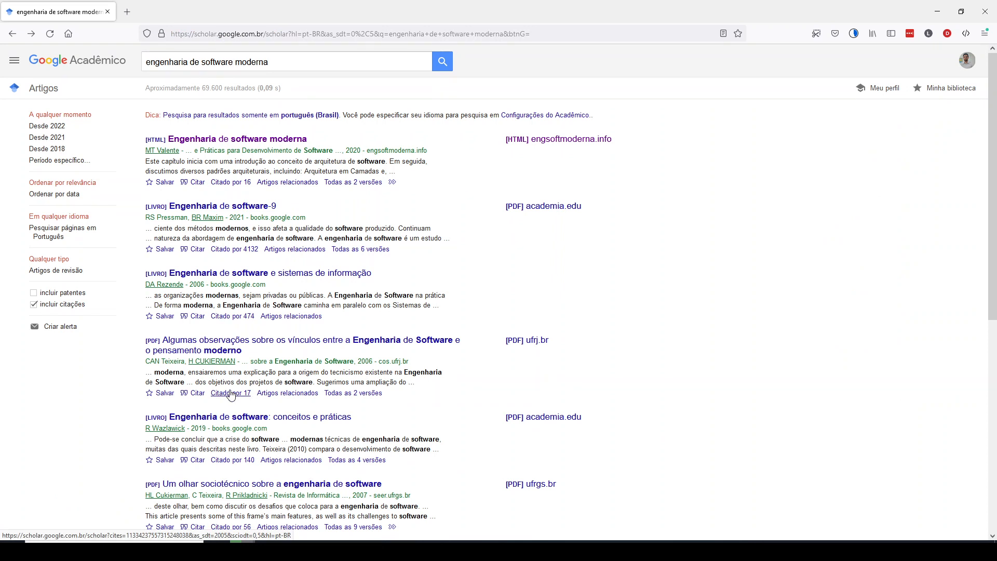
Open the citation formats of the "Engenharia de software moderna" result and highlight its APA and NBR 6023 references
left_click(196, 183)
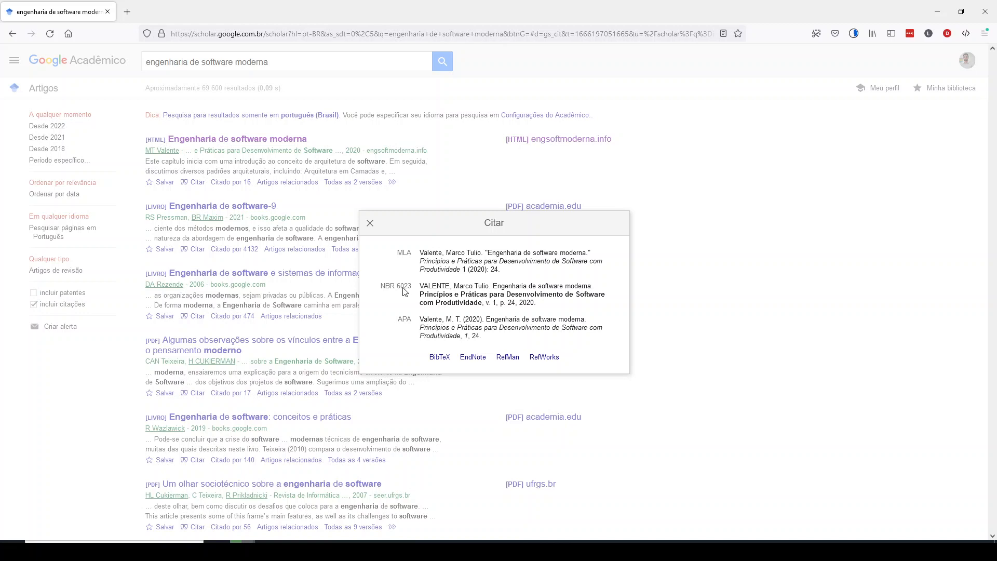
left_click_drag(420, 286, 531, 304)
triple_click(457, 319)
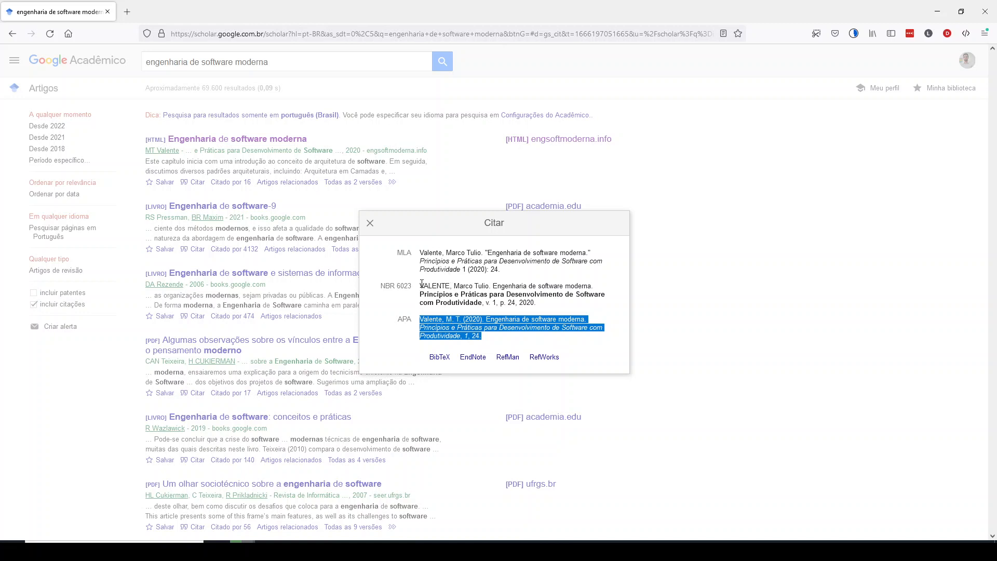
left_click_drag(422, 285, 536, 304)
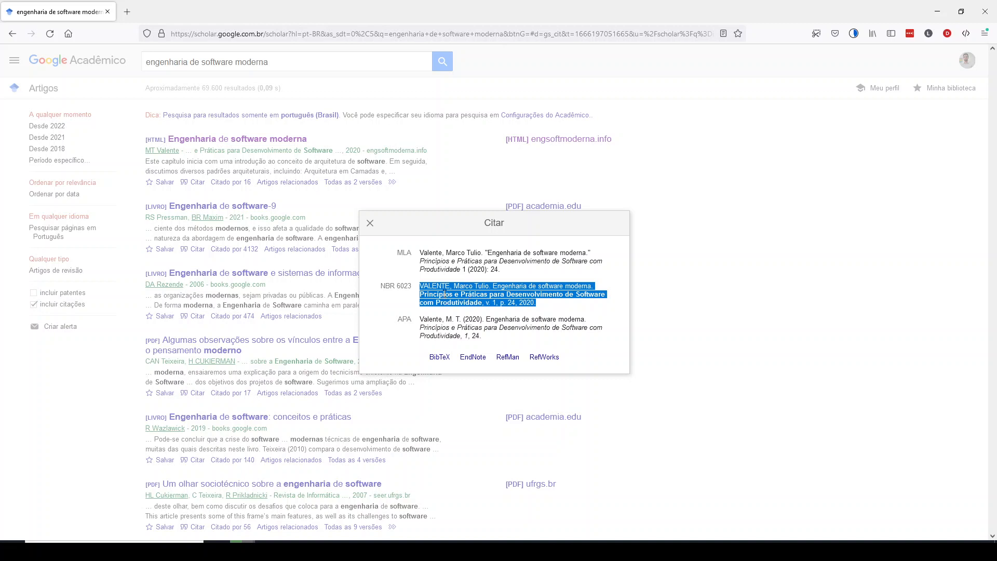
Open the BibTeX version of the citation and copy the whole entry to the clipboard
left_click(439, 360)
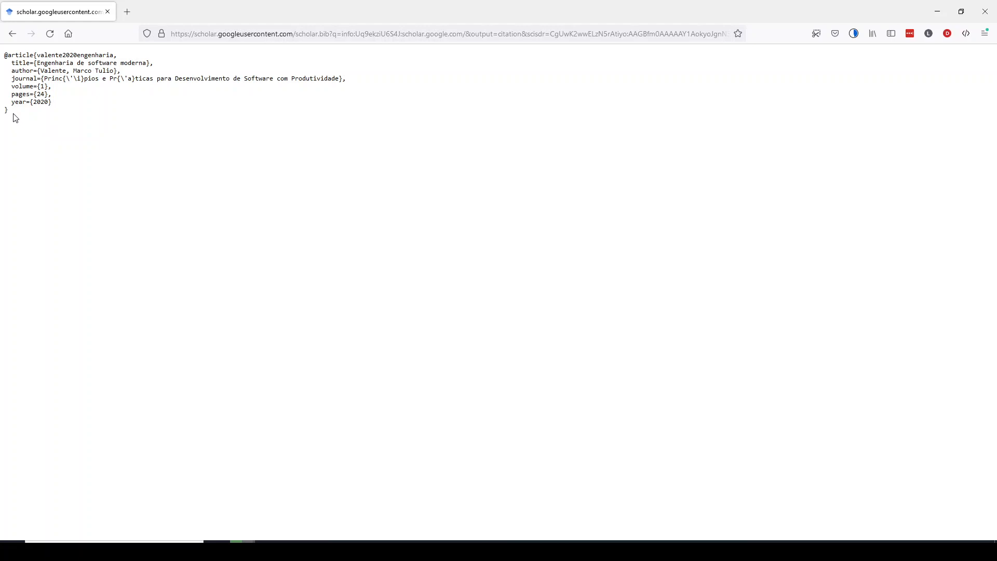
left_click_drag(13, 117, 2, 55)
right_click(37, 68)
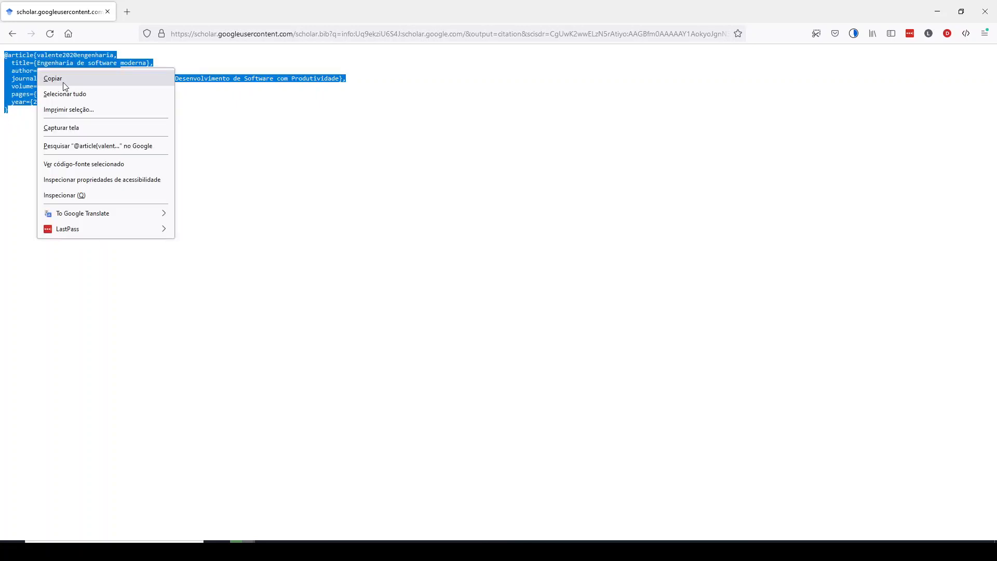
left_click(66, 82)
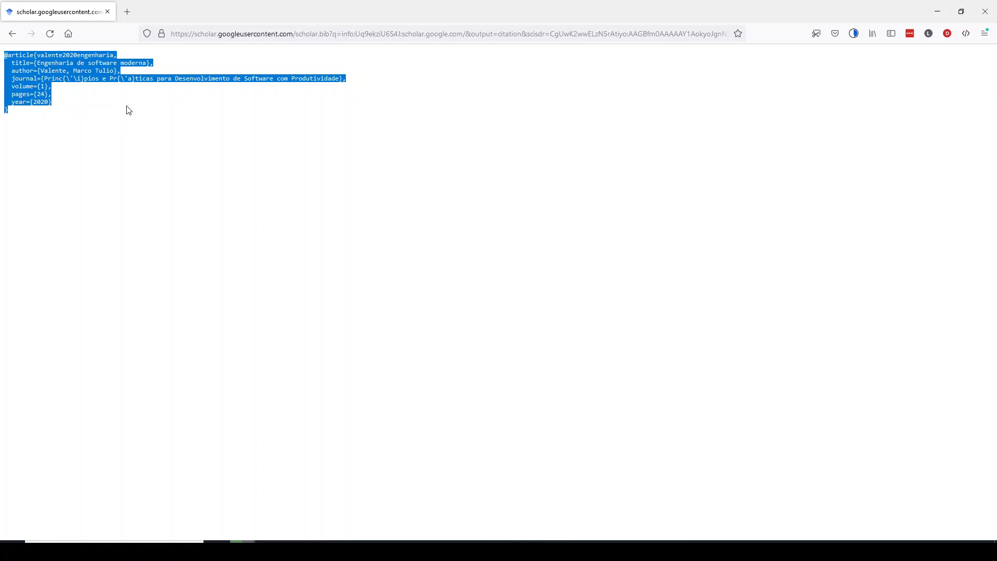
Close the BibTeX page and, in Zotero, import the copied citation from the clipboard into the Engenharia Software collection
left_click(109, 11)
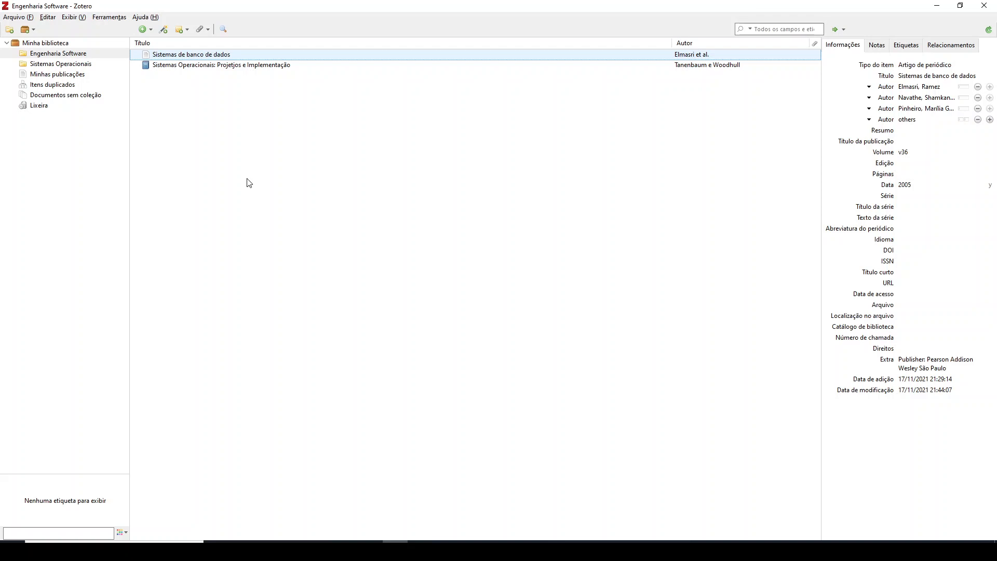
left_click(18, 17)
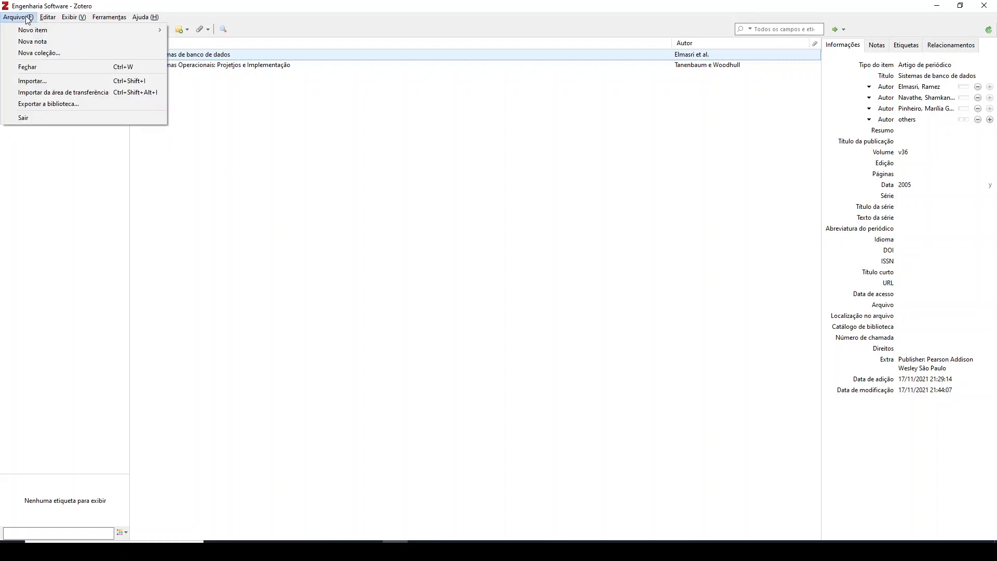
left_click(43, 93)
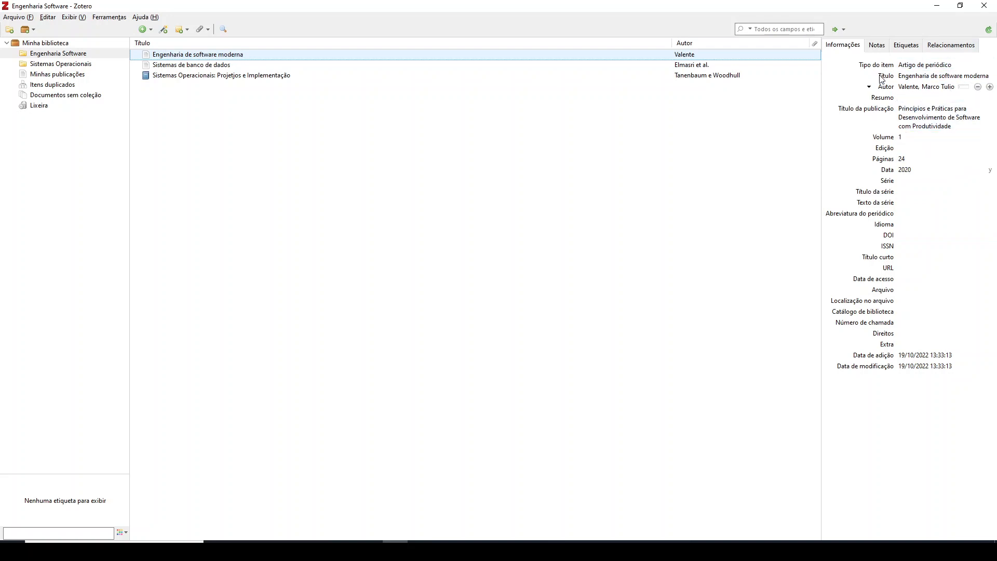
Check the imported item's author details and view the item types available for adding a reference manually
left_click(885, 87)
left_click(749, 193)
left_click(145, 29)
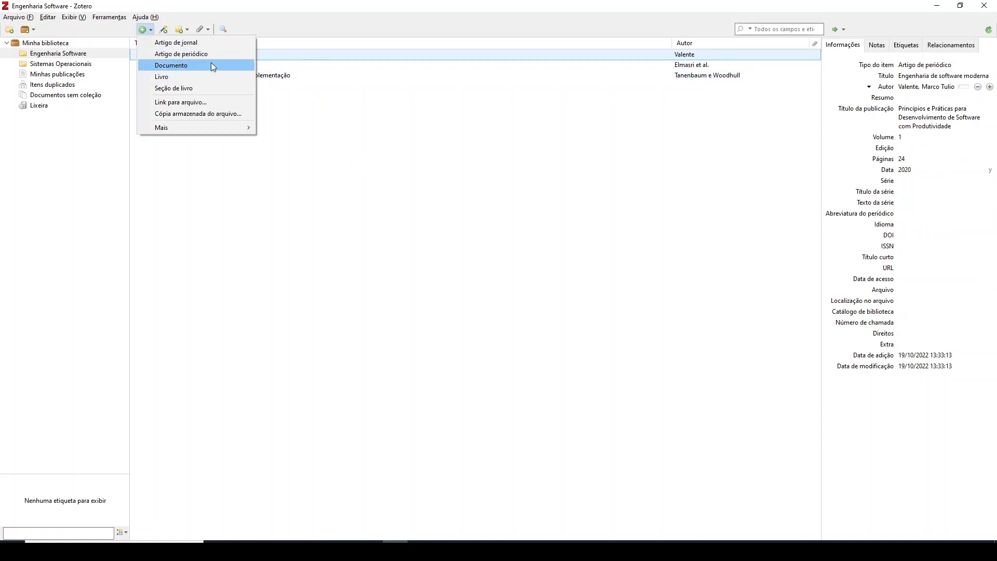
left_click(235, 197)
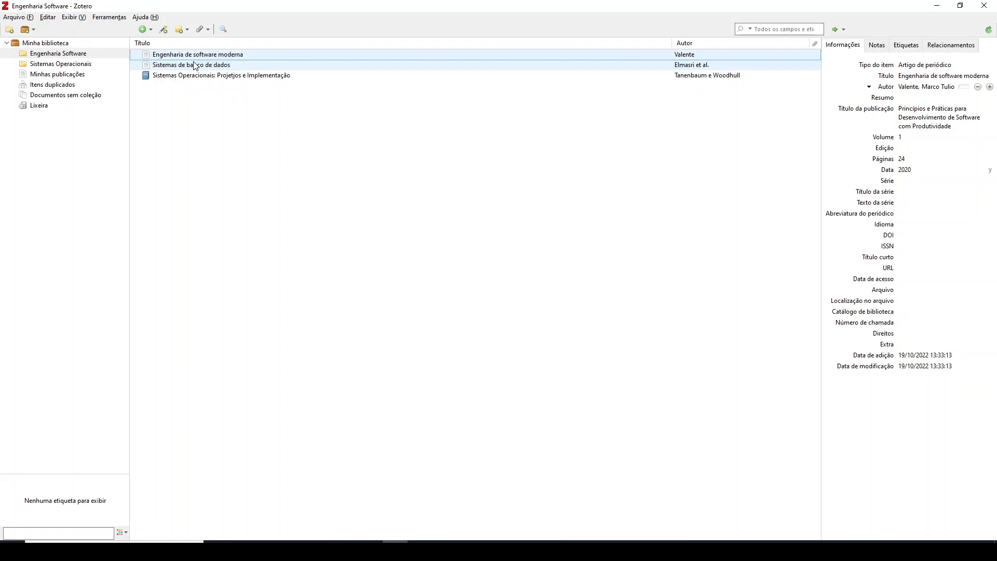
Review the details of the other references in the Engenharia Software and Sistemas Operacionais collections, ending back in Engenharia Software
left_click(212, 65)
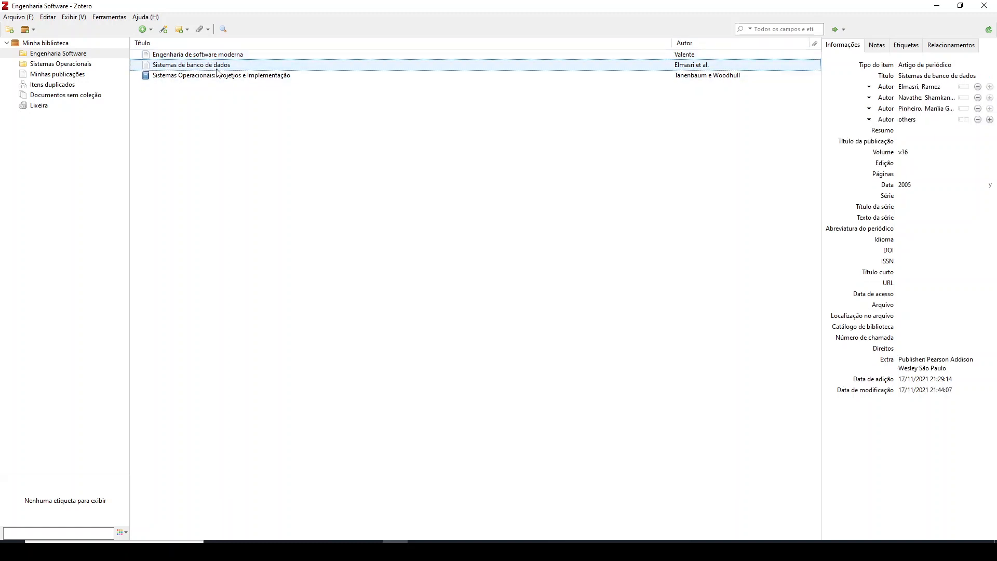
left_click(217, 75)
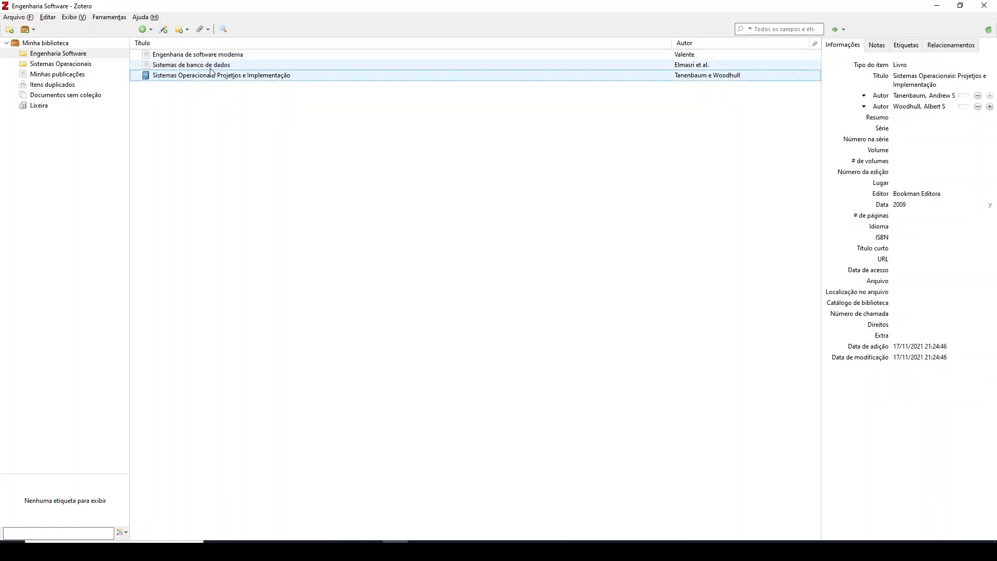
left_click(211, 67)
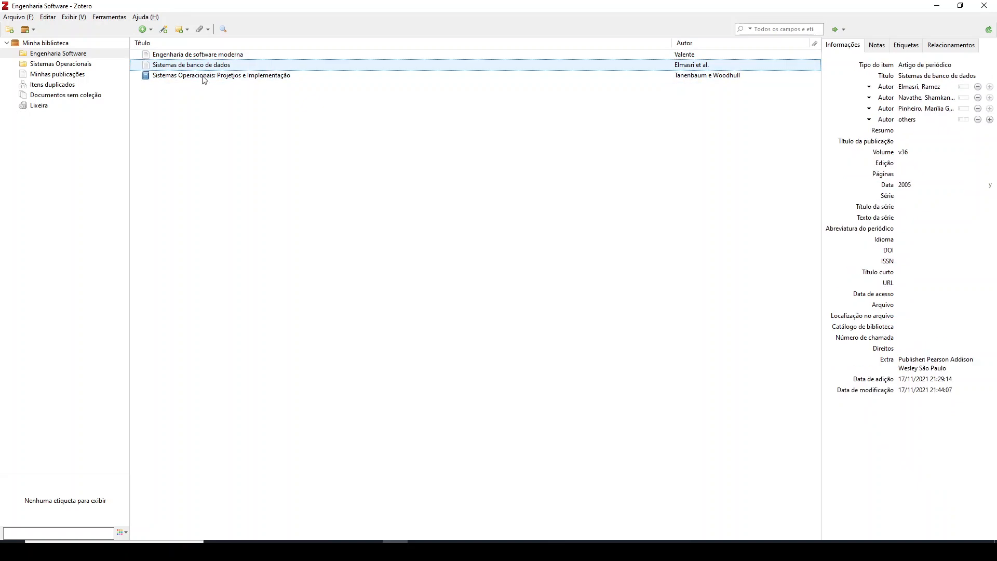
left_click(57, 64)
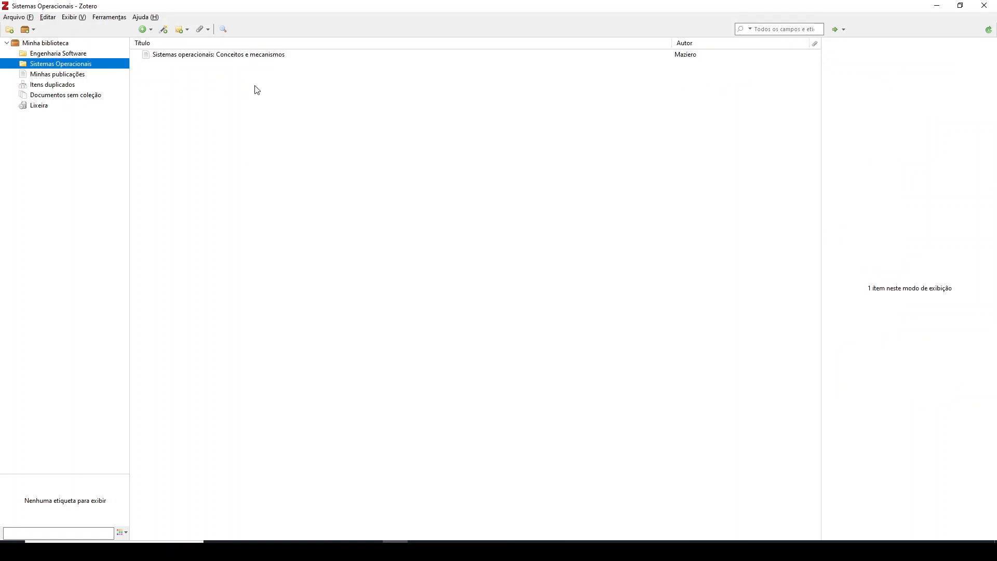
left_click(248, 56)
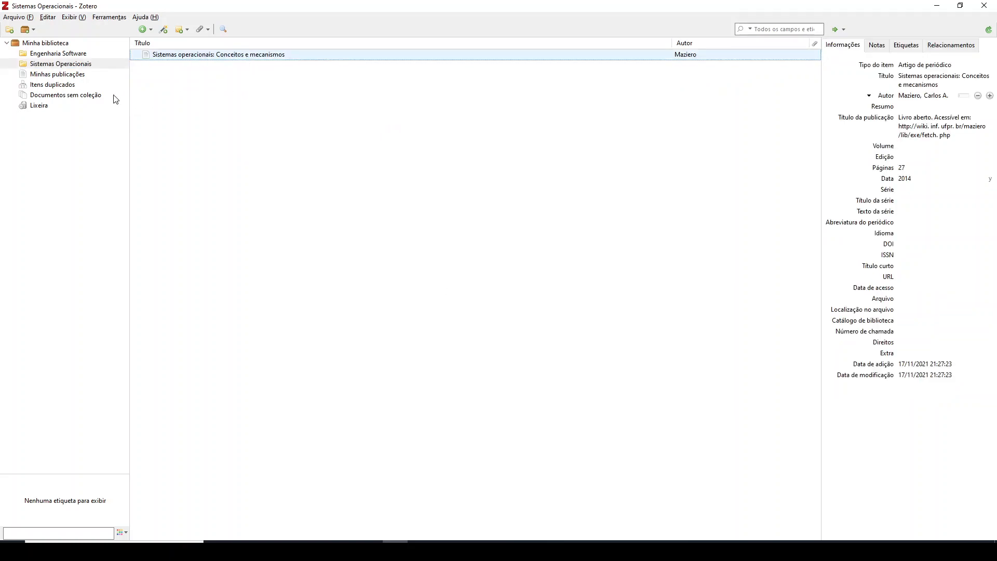
left_click(91, 60)
left_click(89, 54)
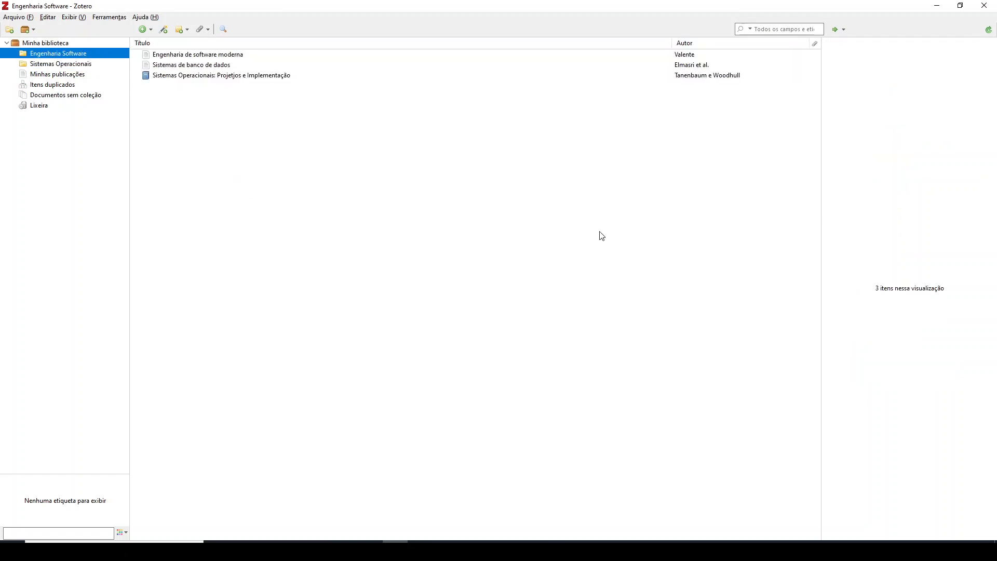
Switch to Resultado.odt in LibreOffice Writer and look through its cover, Sumário, lists and text as far as section 2.1 Referencial Teórico
left_click(345, 549)
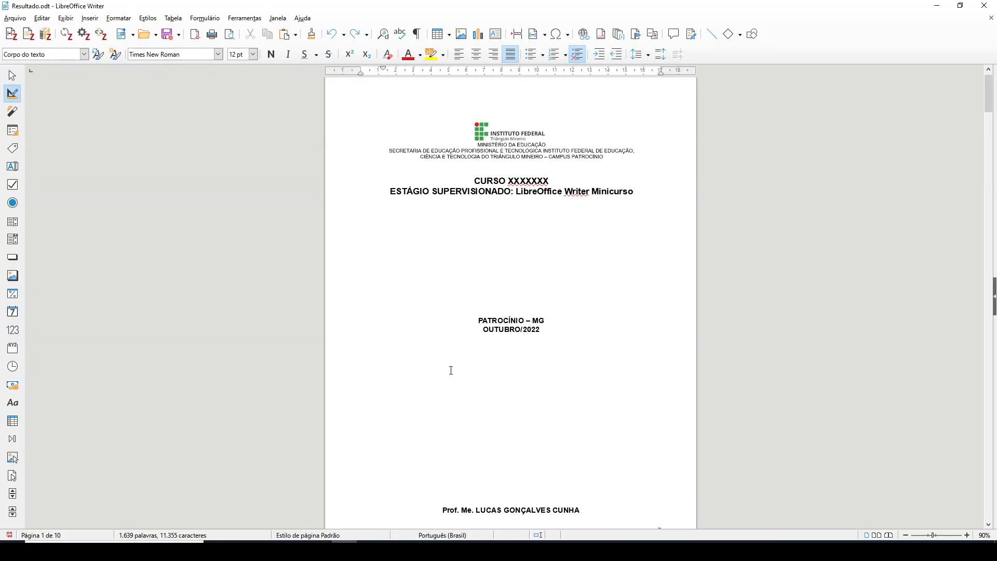
scroll(525, 332, "down", 15)
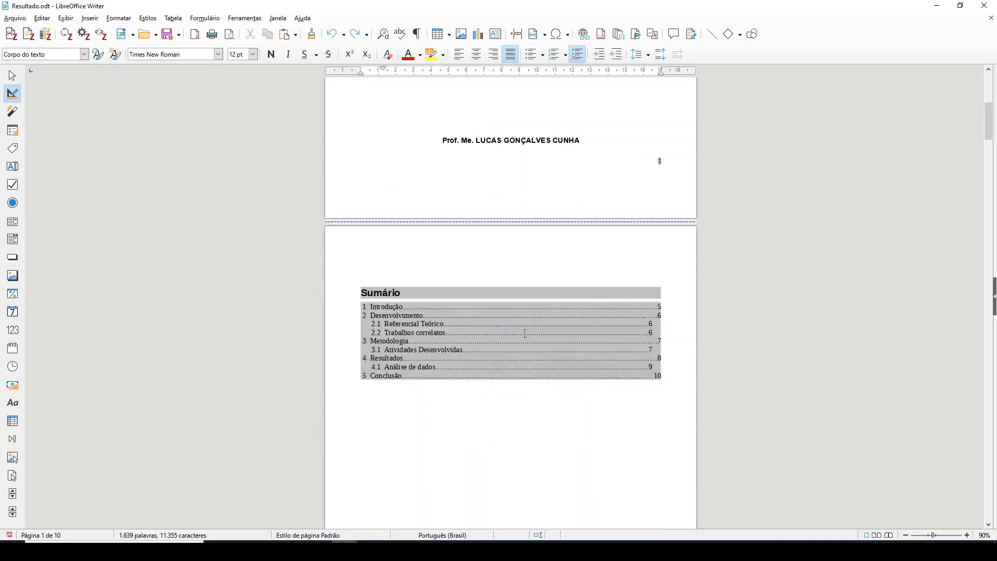
scroll(524, 331, "up", 4)
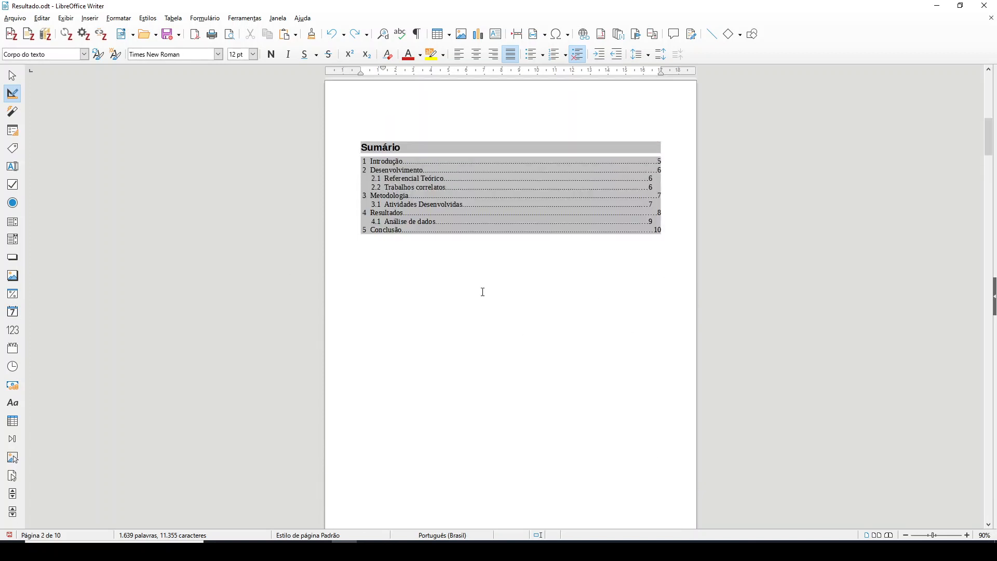
scroll(591, 348, "down", 8)
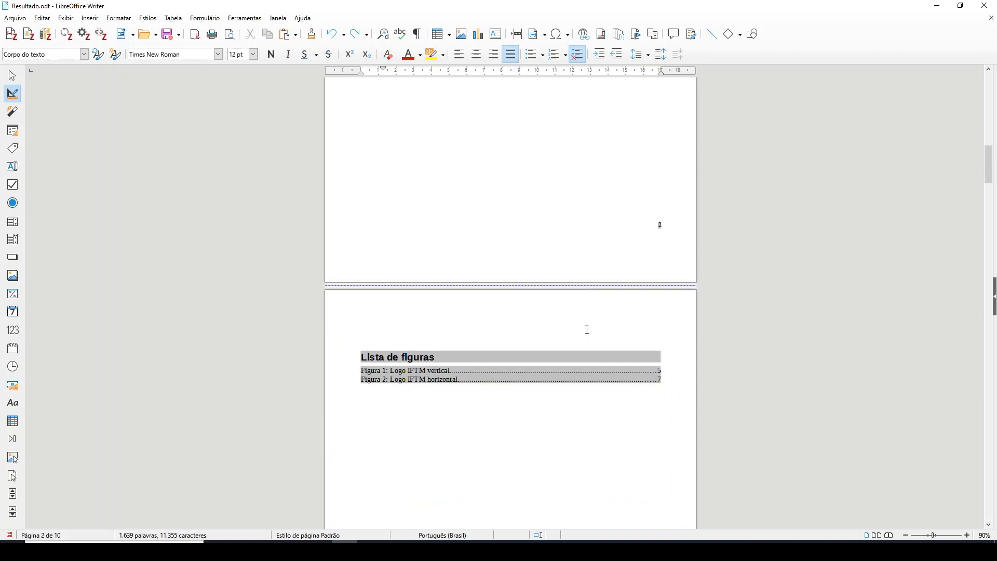
scroll(587, 332, "down", 10)
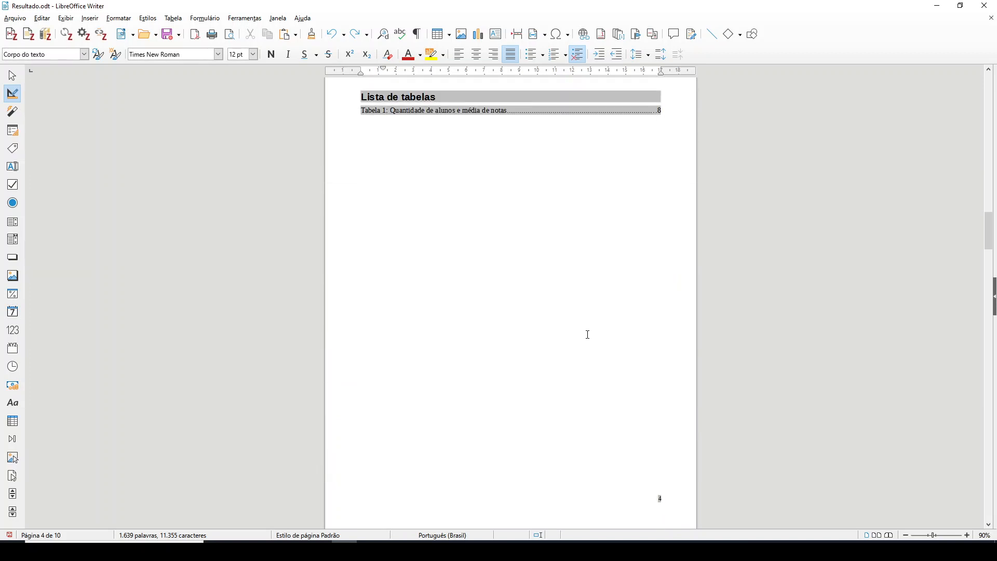
scroll(587, 334, "down", 12)
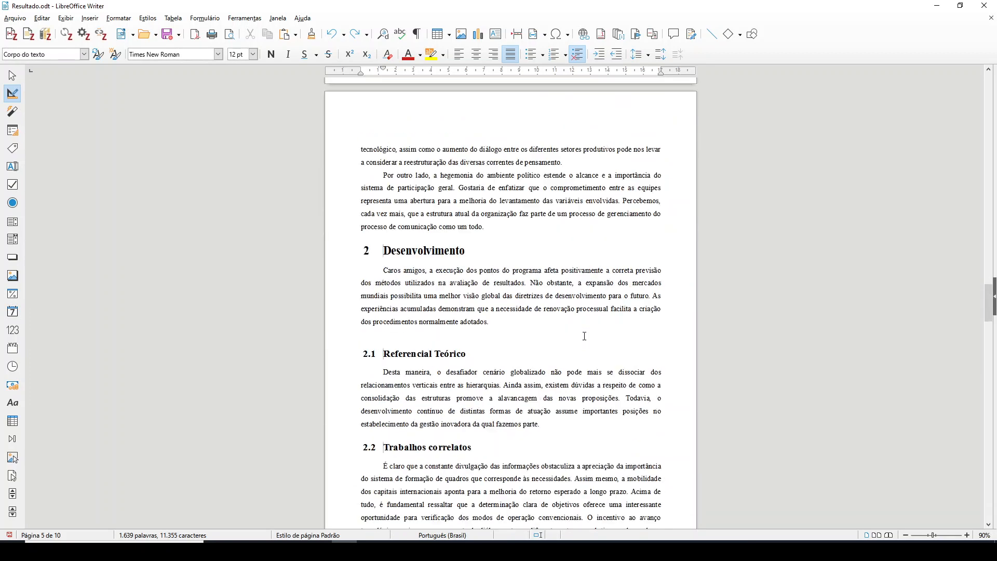
scroll(581, 335, "down", 12)
scroll(572, 327, "up", 10)
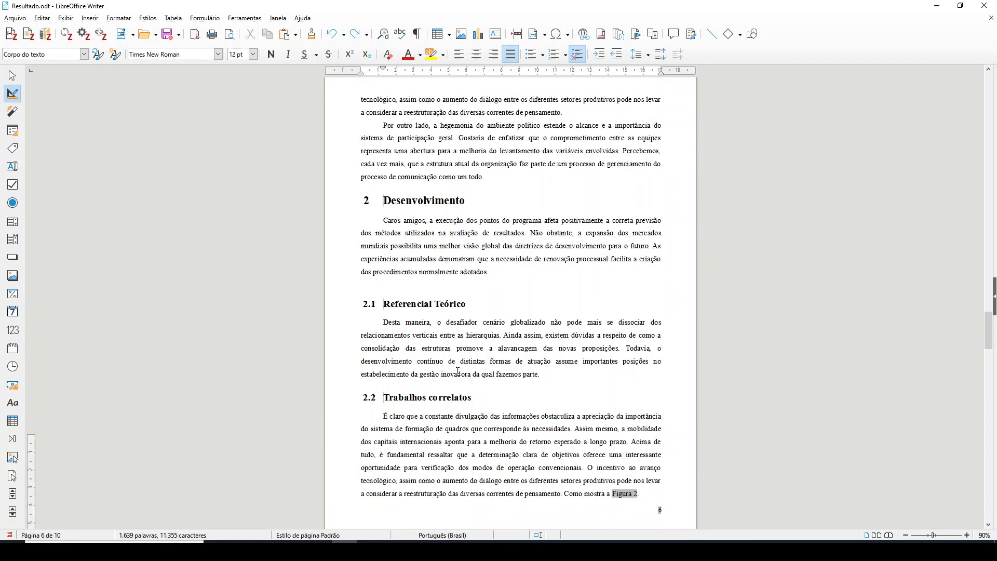
scroll(457, 371, "up", 6)
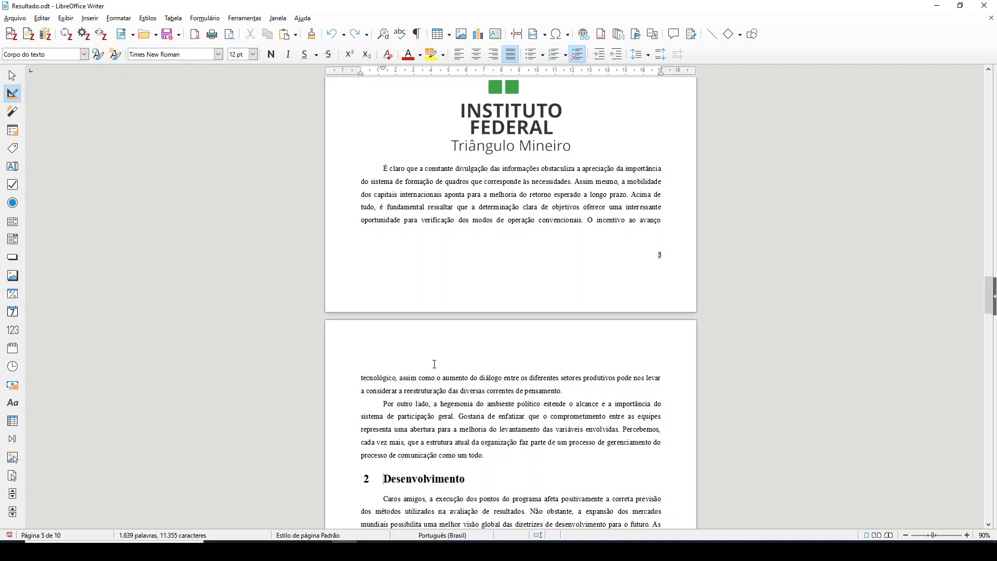
scroll(455, 375, "down", 3)
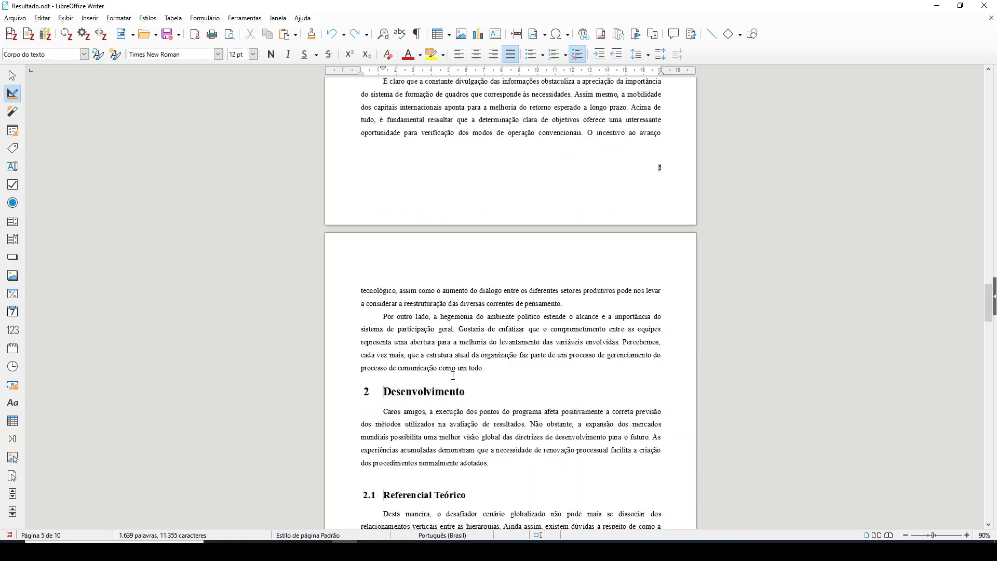
scroll(453, 375, "down", 2)
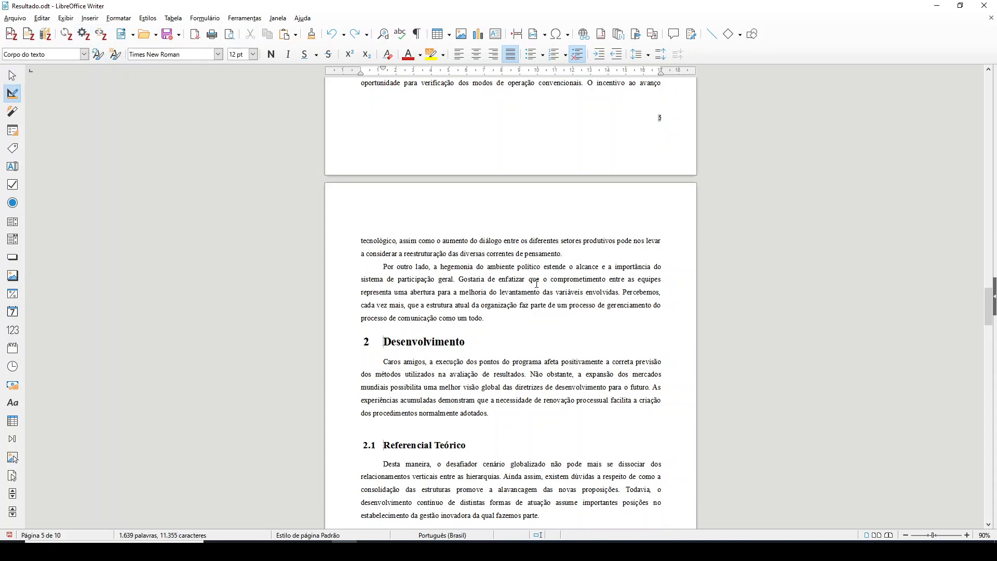
scroll(421, 318, "down", 10)
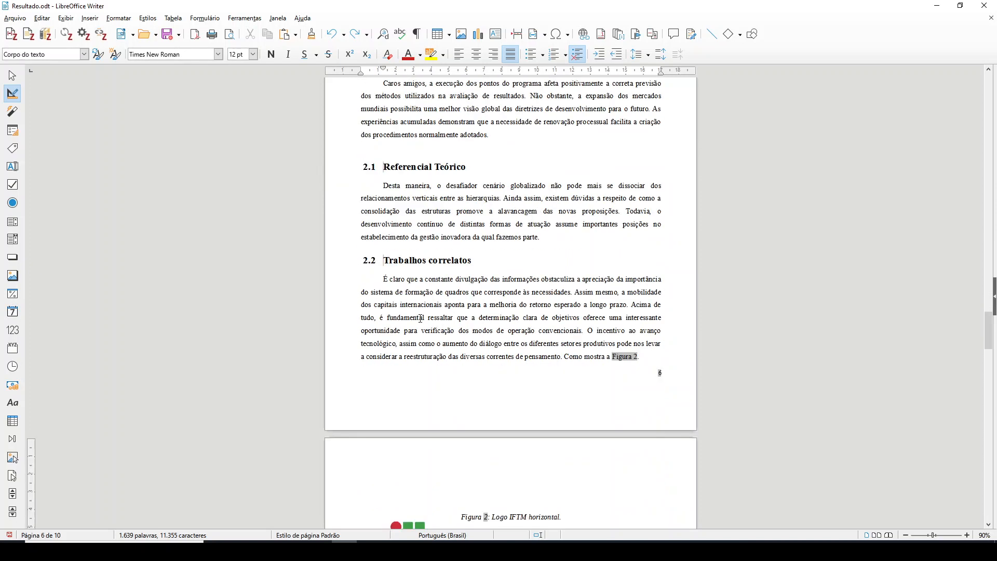
Append "Uma dos padrões de arquitetura de software é o MVC" to the end of the paragraph in section 2.1 Referencial Teórico
left_click(584, 235)
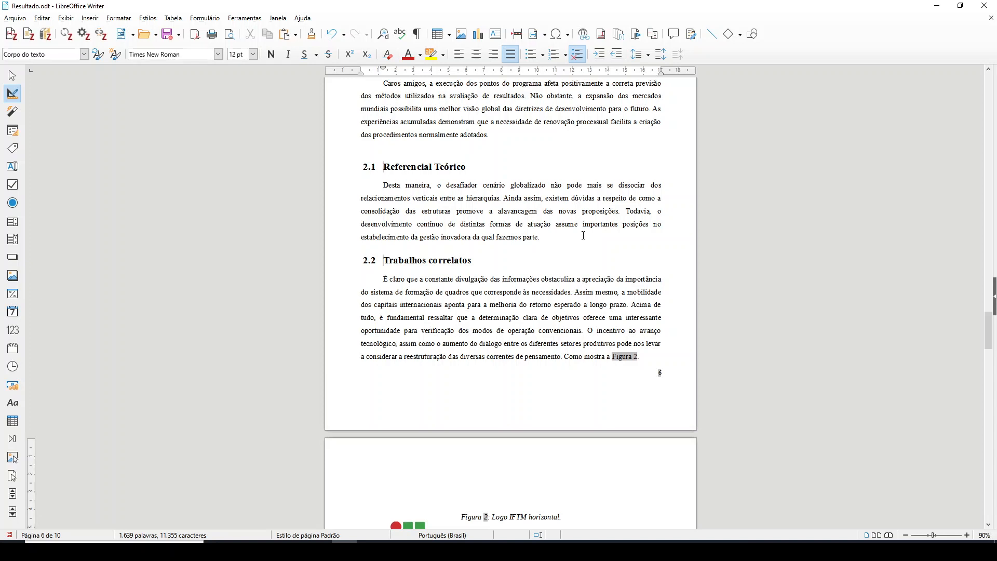
type("Uma d")
type("as arquitetur")
type("as de softw")
type("are")
type(" é")
key("BackSpace")
key("BackSpace")
key("BackSpace")
key("BackSpace")
key("BackSpace")
key("BackSpace")
key("BackSpace")
key("BackSpace")
key("BackSpace")
key("BackSpace")
key("BackSpace")
key("BackSpace")
key("BackSpace")
key("BackSpace")
key("BackSpace")
key("BackSpace")
key("BackSpace")
key("BackSpace")
key("BackSpace")
key("BackSpace")
key("BackSpace")
type("os padrões de arquitetura de sfotware")
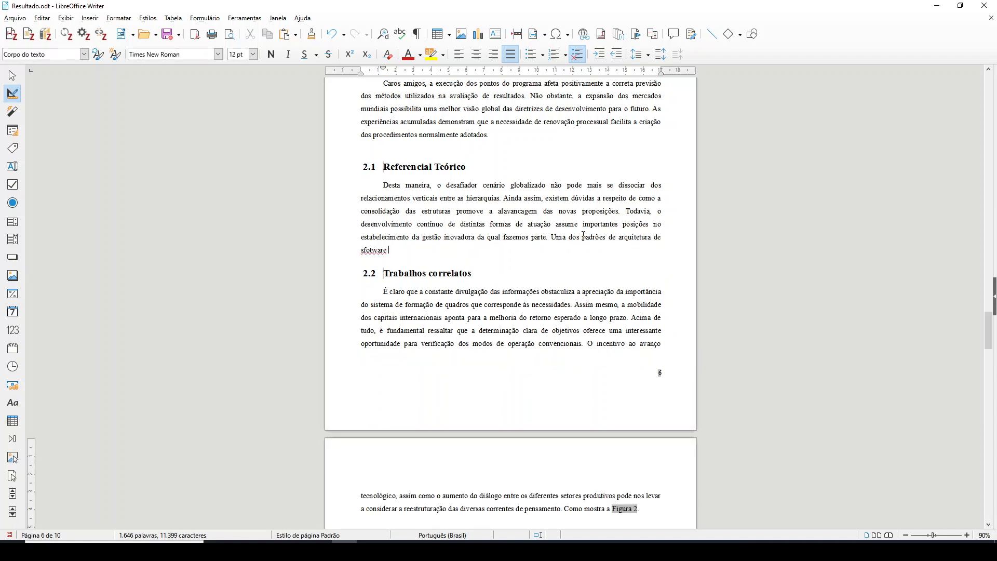
key("BackSpace")
key("BackSpace")
key("BackSpace")
key("BackSpace")
key("BackSpace")
key("BackSpace")
key("BackSpace")
key("BackSpace")
key("BackSpace")
type("so")
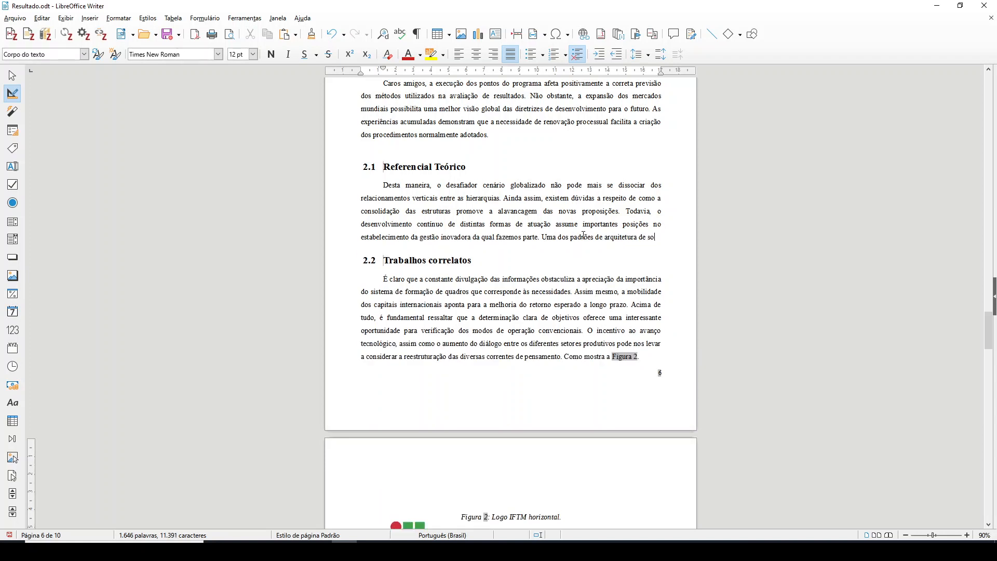
type("ftware")
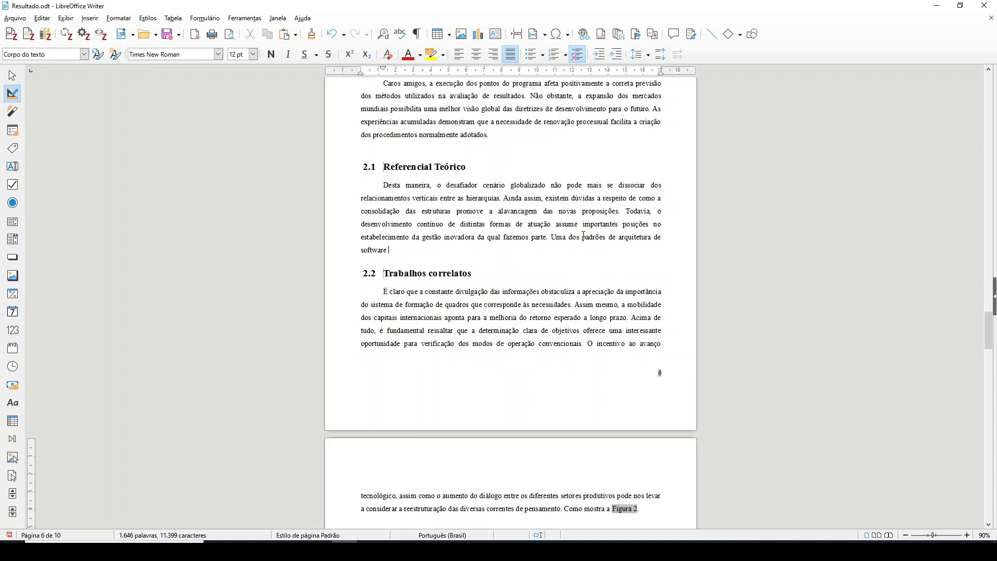
type(" é o MVC")
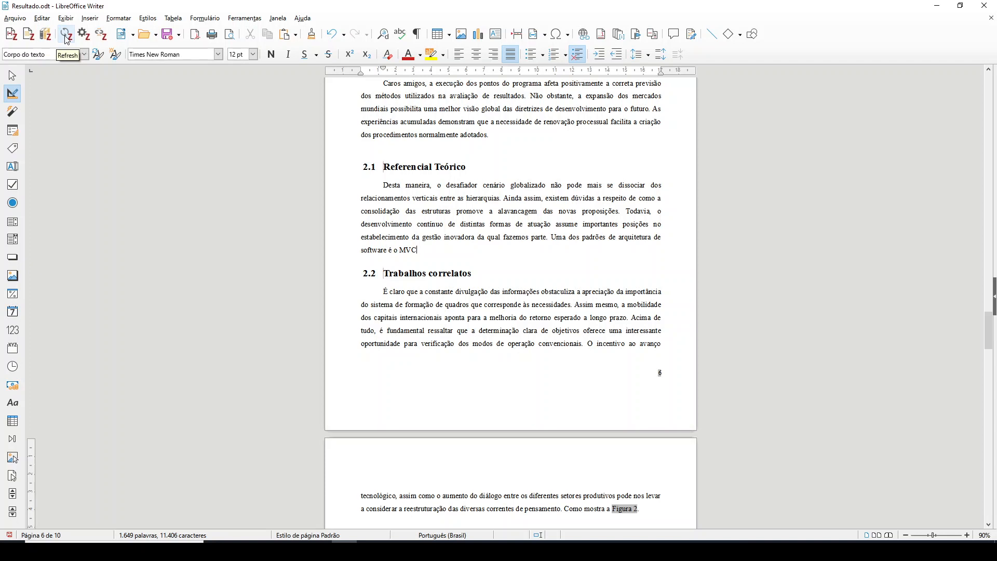
Insert a Zotero citation of "Engenharia de software moderna" after "MVC", searching for "moderna", and separate it from the word with a space
left_click(19, 36)
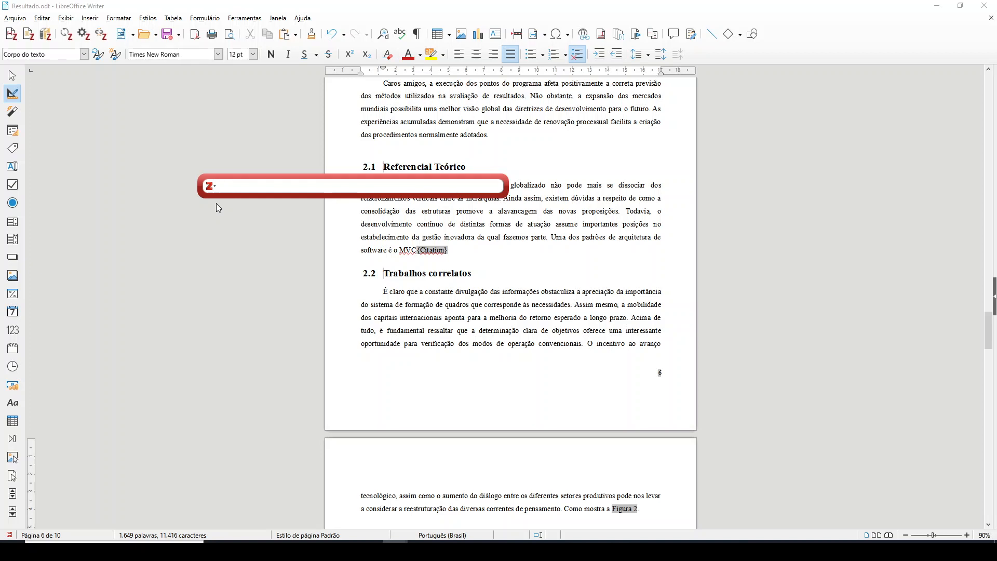
type("moderna")
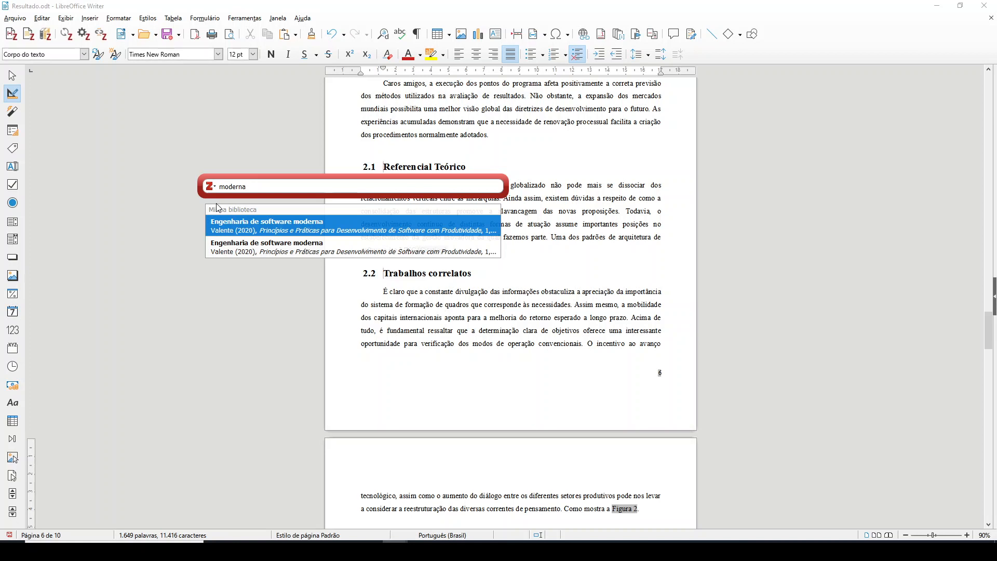
left_click(301, 232)
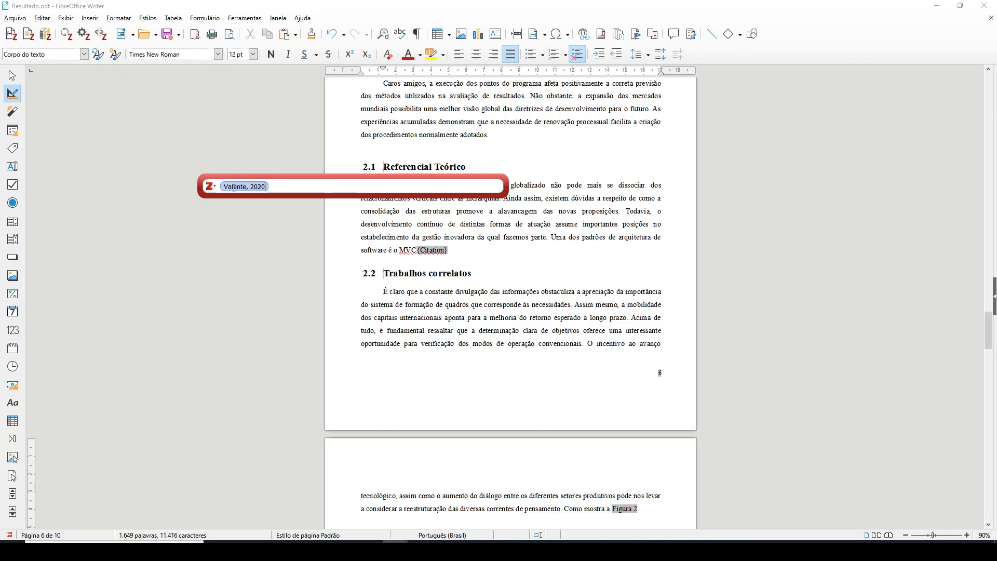
key("Return")
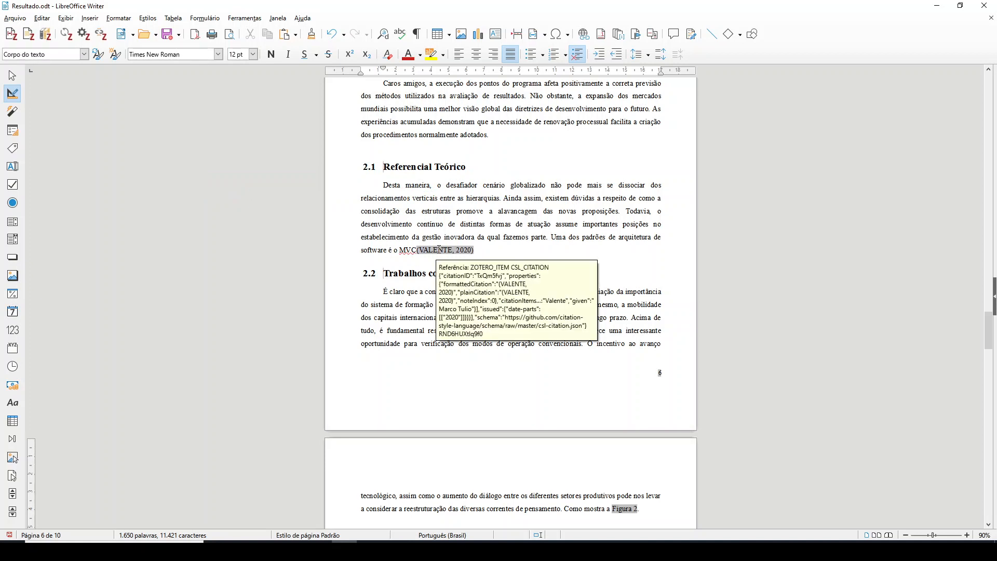
mouse_move(451, 248)
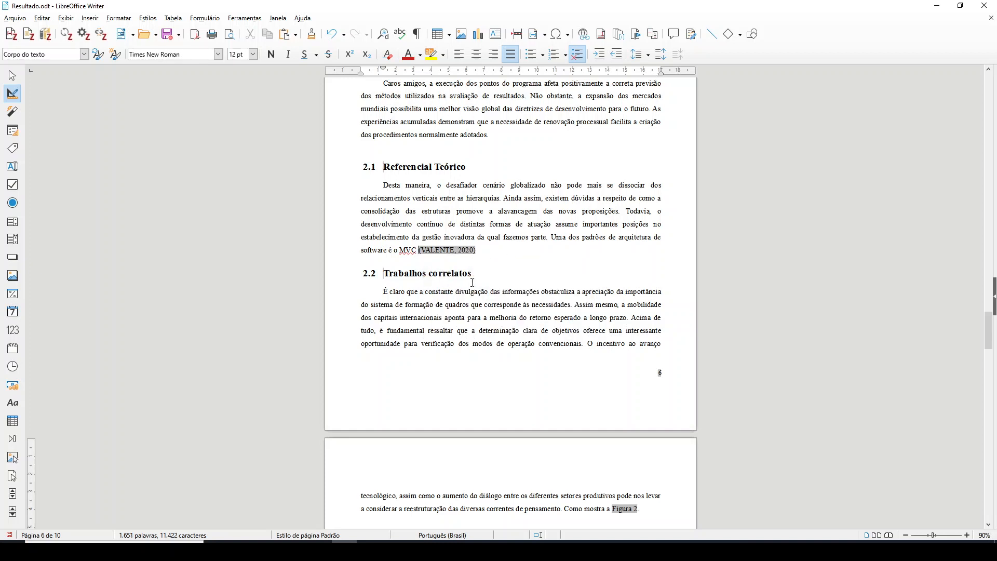
type(".")
scroll(516, 235, "up", 2)
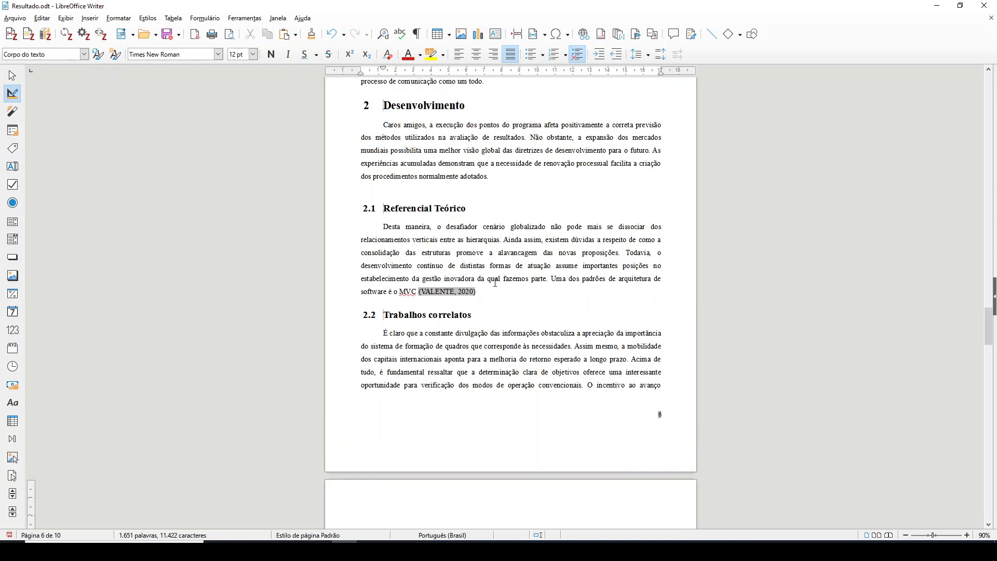
scroll(495, 283, "down", 2)
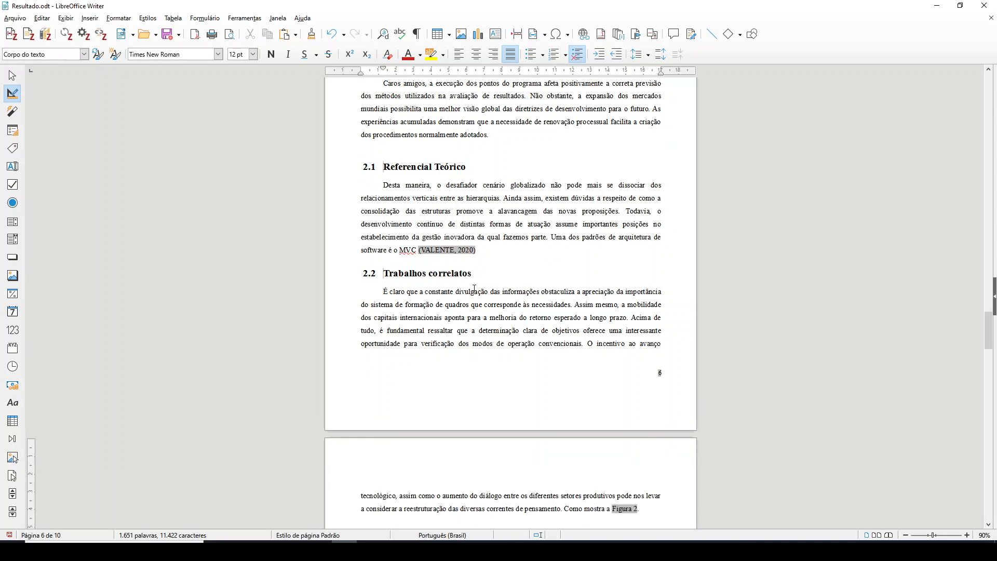
scroll(458, 283, "down", 3)
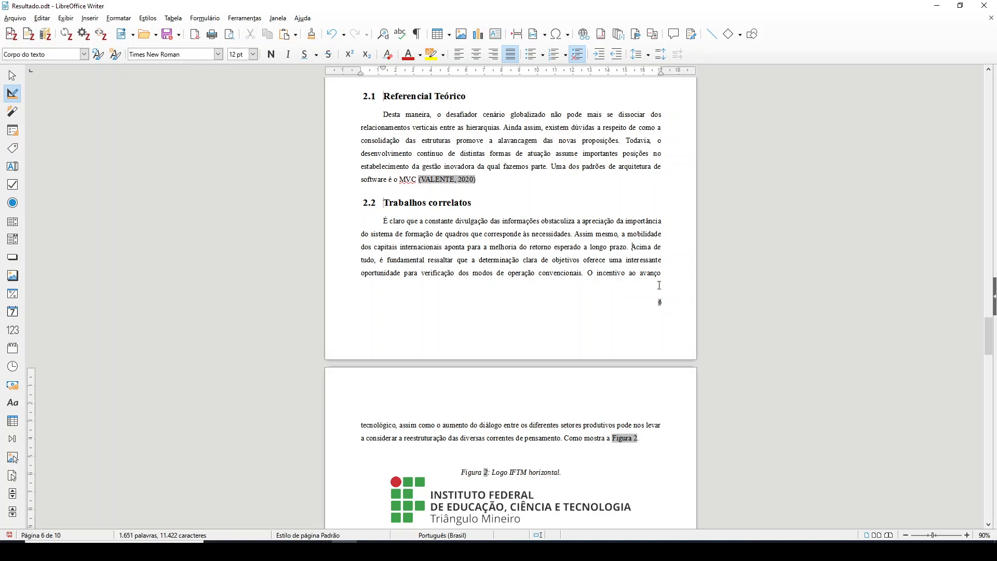
Insert "Sobre Sistemas Operacionais ." before "Acima de tudo" in the paragraph of section 2.2 Trabalhos correlatos
type("Sobre SIsteAc")
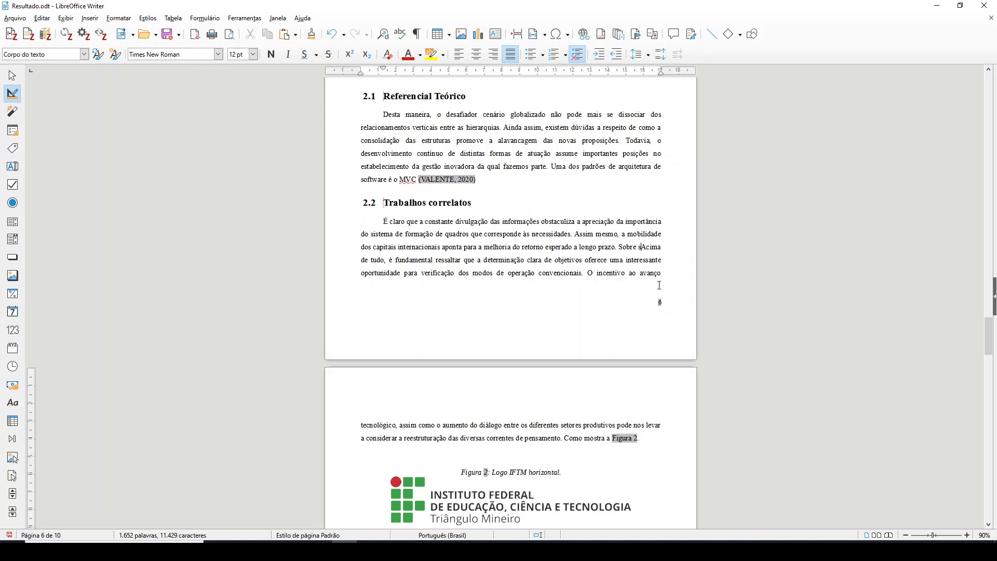
type("i")
key("BackSpace")
key("BackSpace")
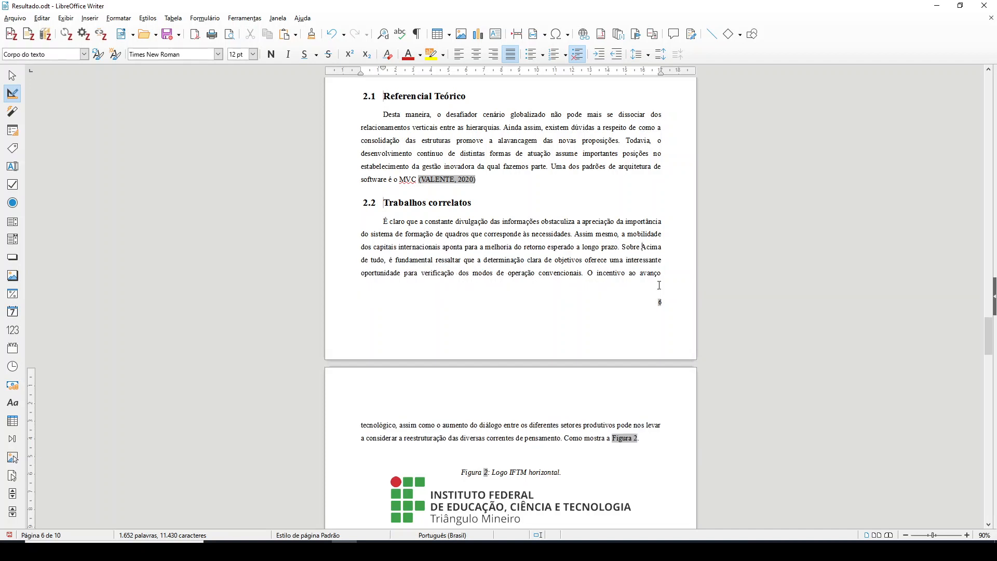
type("SIstema")
key("BackSpace")
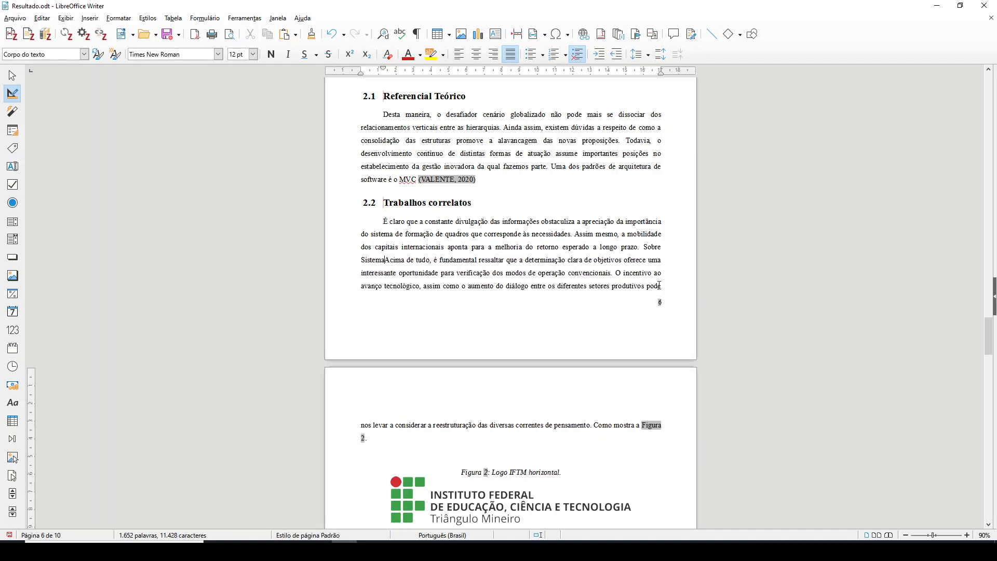
type("s")
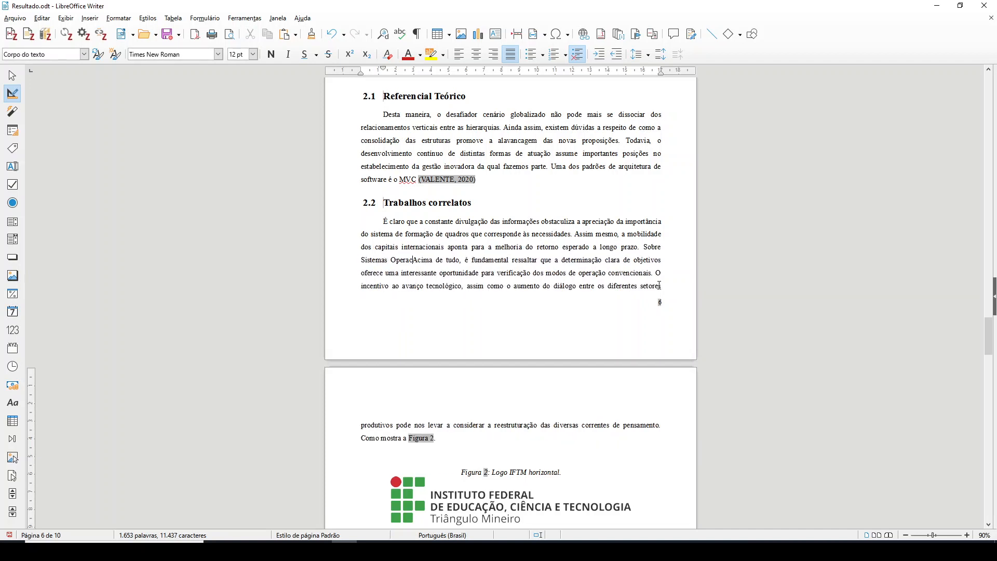
type(" Operacionais")
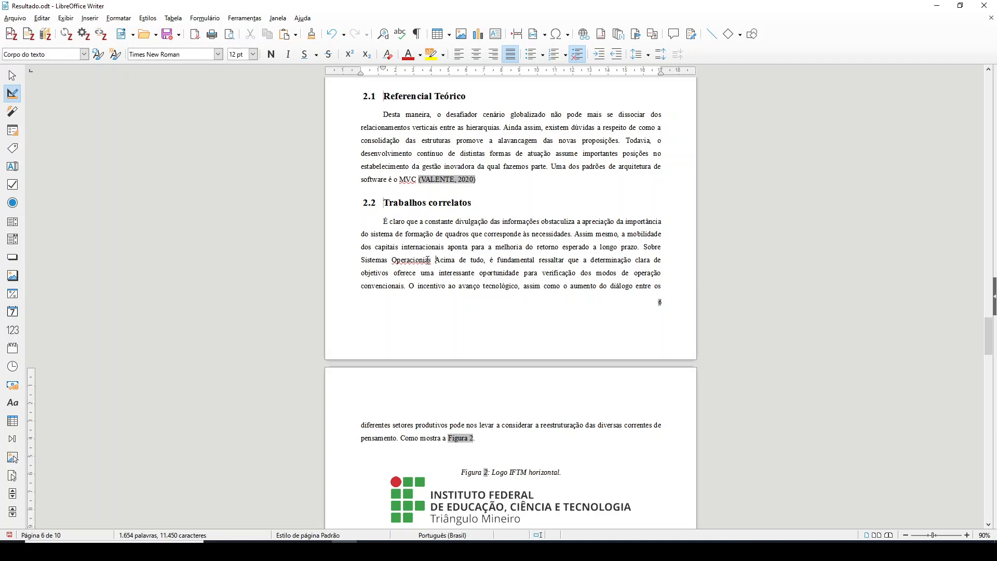
key("BackSpace")
key("BackSpace")
key("BackSpace")
type("ais.")
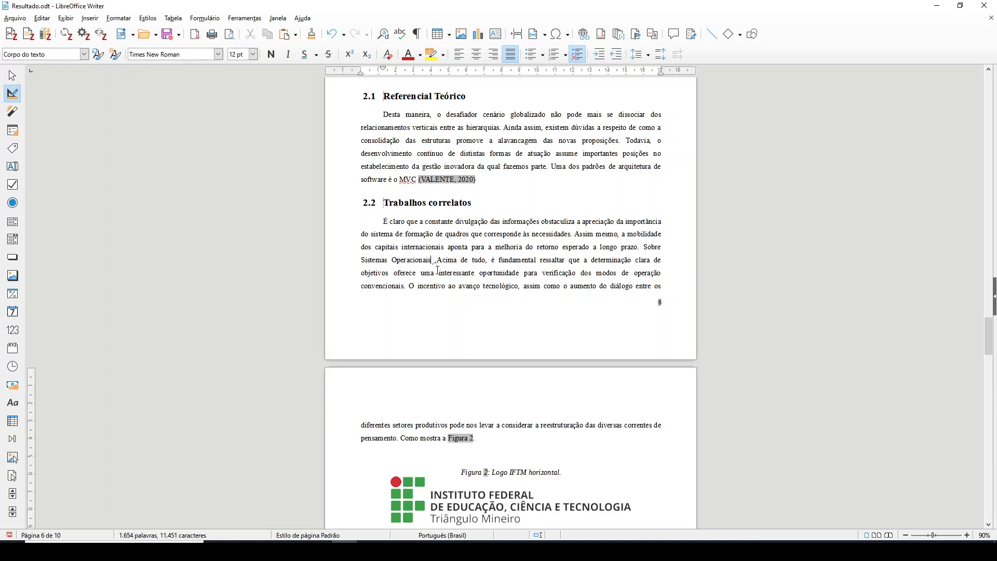
Insert a Zotero citation of "Sistemas Operacionais: Projetjos e Implementação" right after "Sistemas Operacionais" in section 2.2, searching for "tane"
left_click(10, 36)
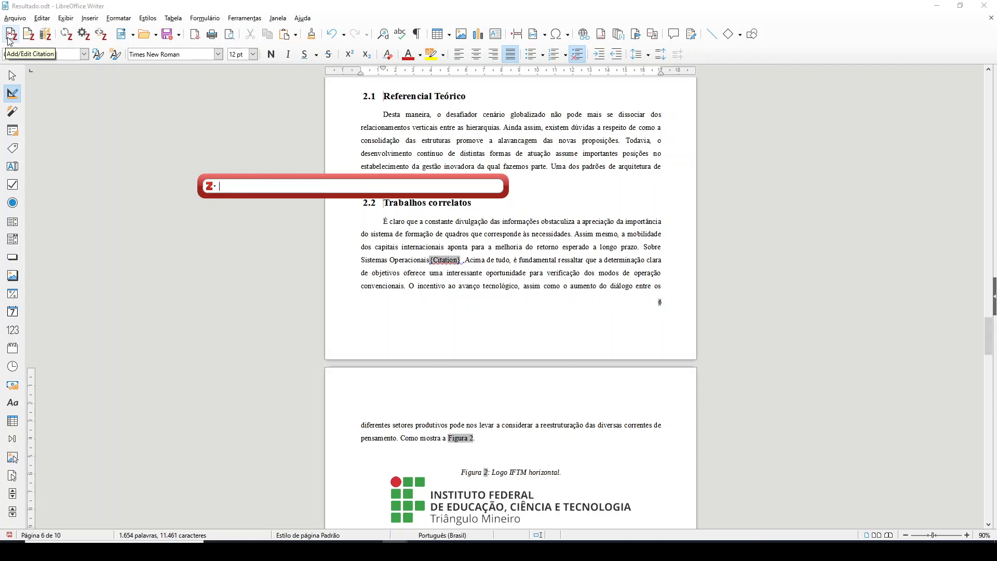
type("tane")
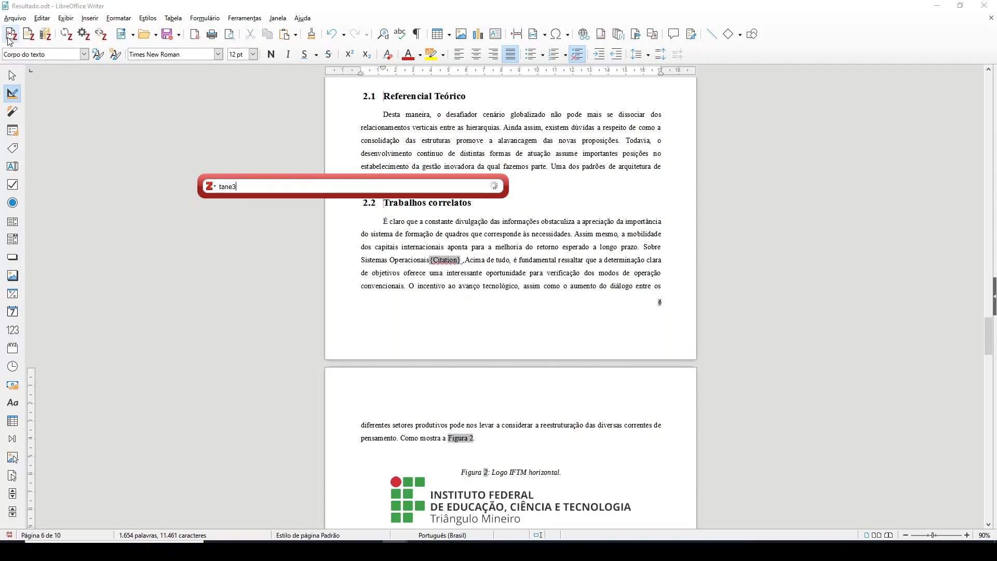
type("m")
key("BackSpace")
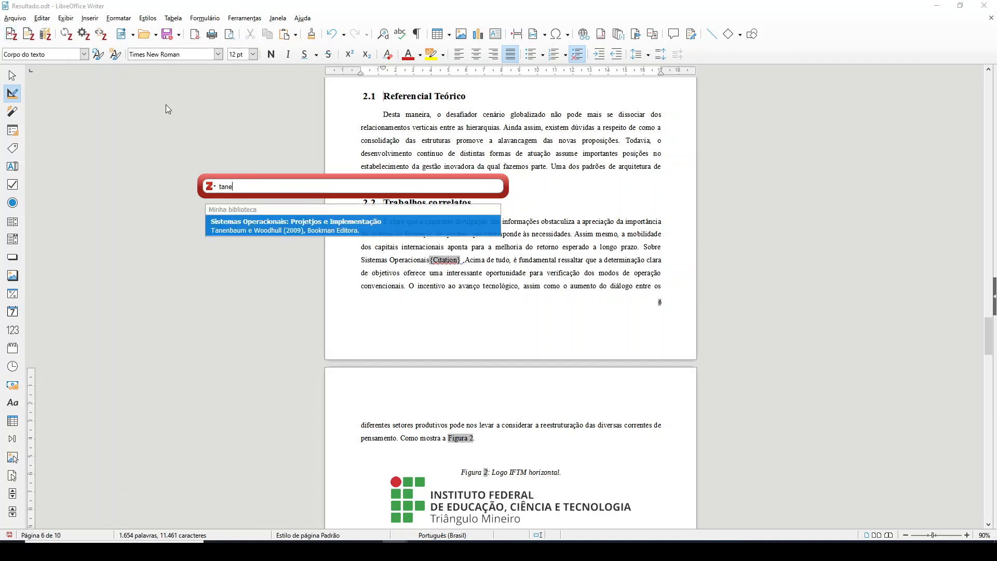
left_click(282, 230)
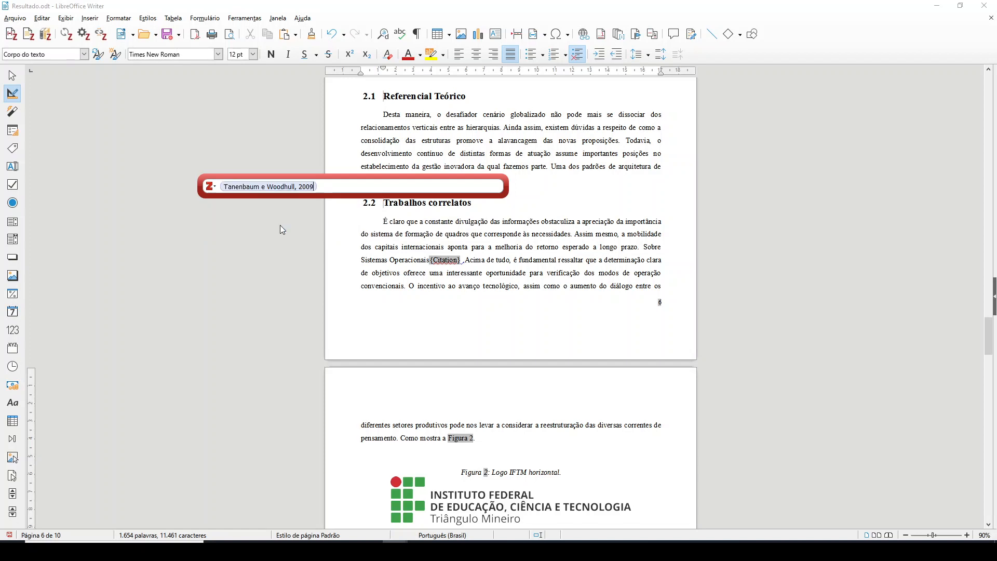
key("Return")
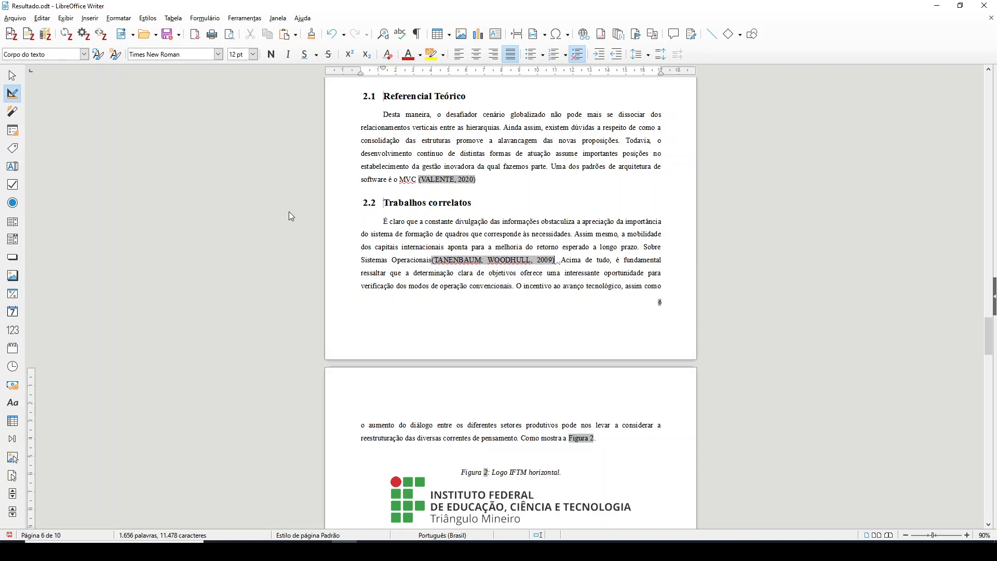
Review the citation styles in Zotero's document preferences, keeping Associação Brasileira de Normas Técnicas (Português - Brasil), and look over the citations in sections 2.1 and 2.2
left_click(91, 35)
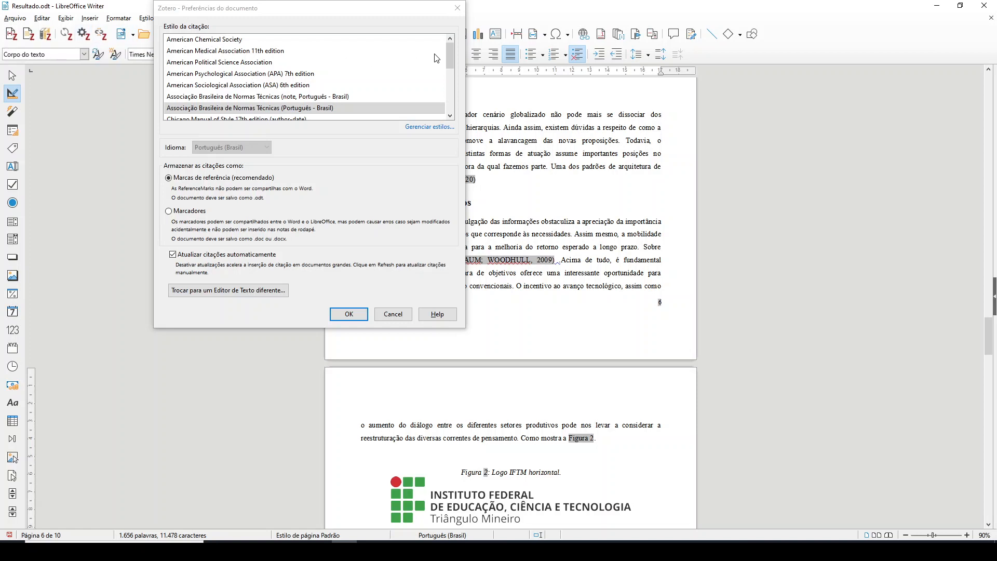
mouse_move(448, 56)
left_mouse_down()
mouse_move(449, 98)
mouse_move(449, 50)
mouse_move(446, 67)
left_mouse_up()
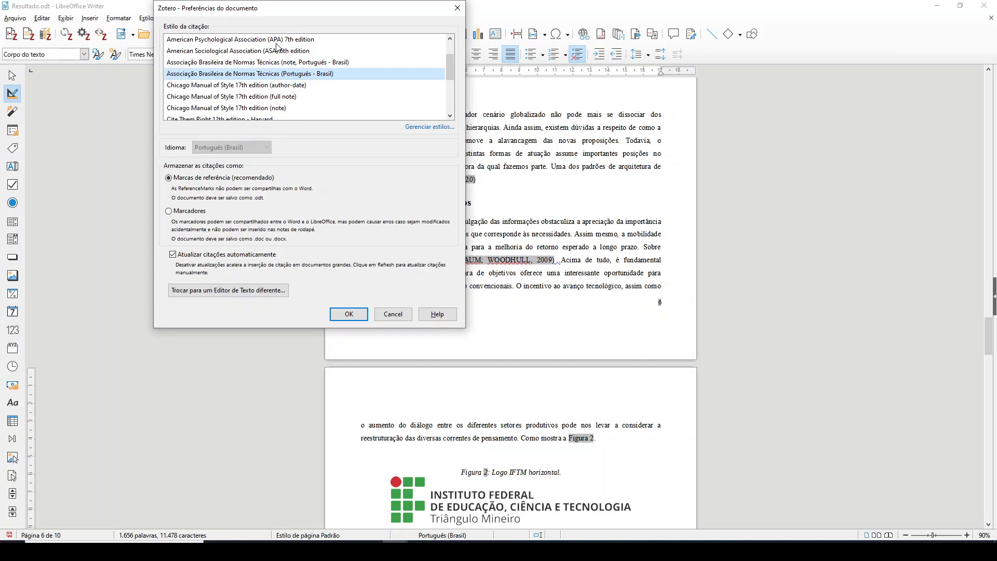
left_click(349, 314)
scroll(474, 240, "up", 3)
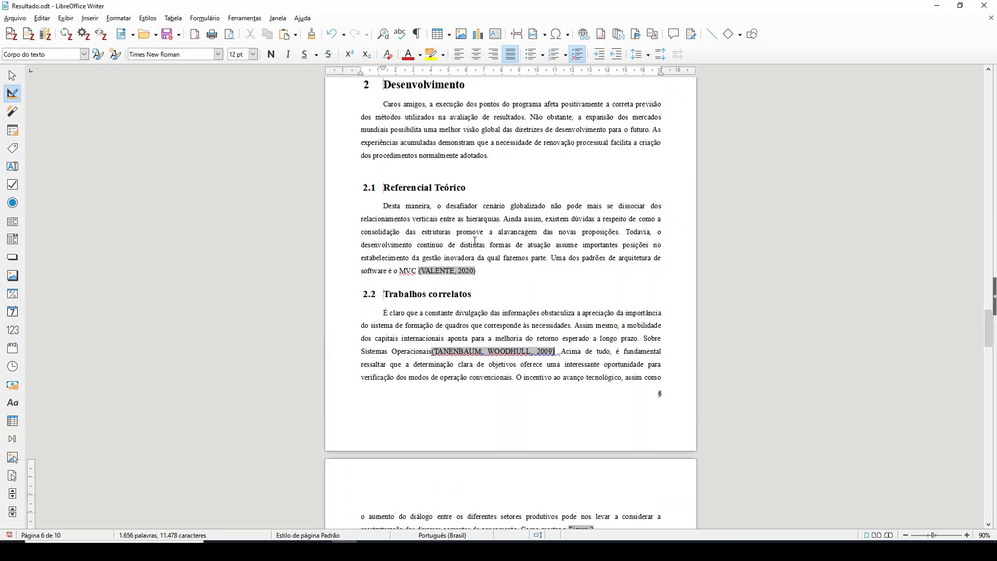
scroll(475, 241, "up", 8)
scroll(457, 248, "down", 9)
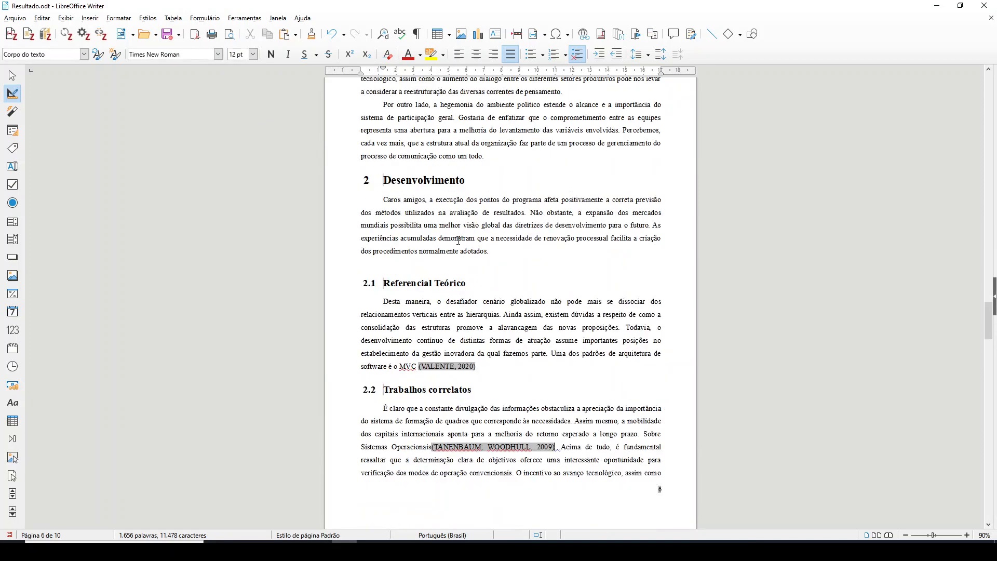
scroll(455, 250, "down", 3)
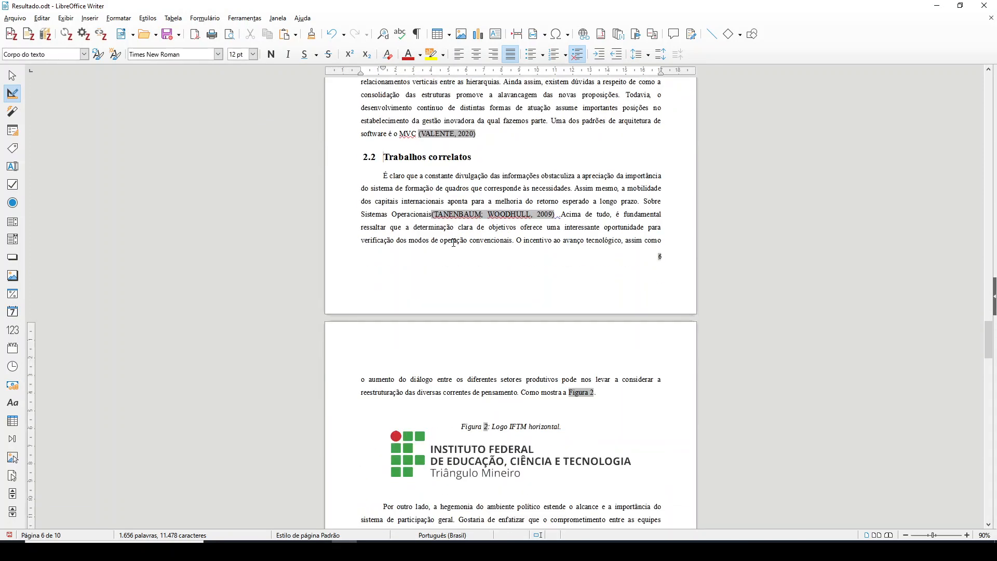
scroll(453, 243, "down", 1)
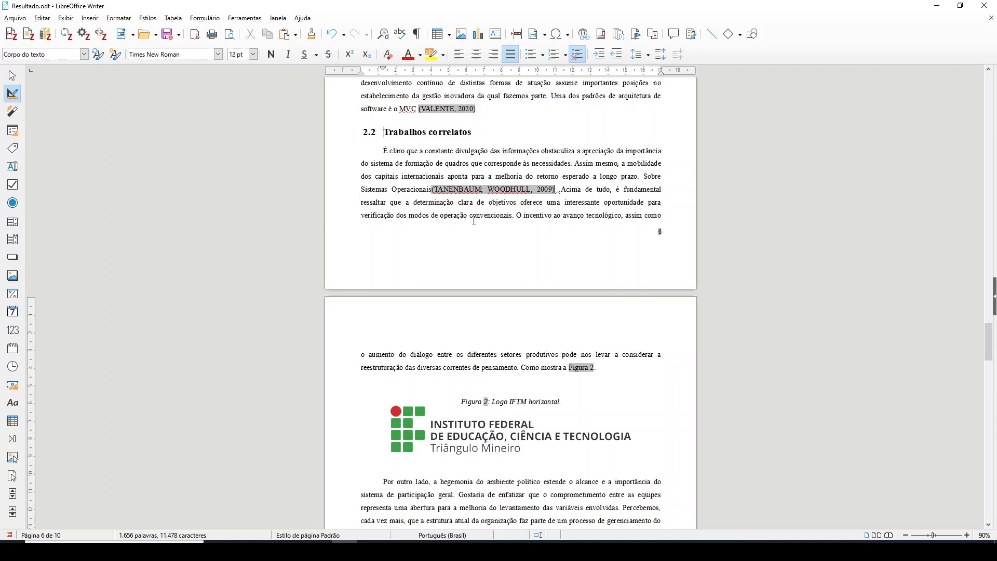
Insert a page break at the end of the document, after the last paragraph of section 5 Conclusão
scroll(436, 286, "down", 5)
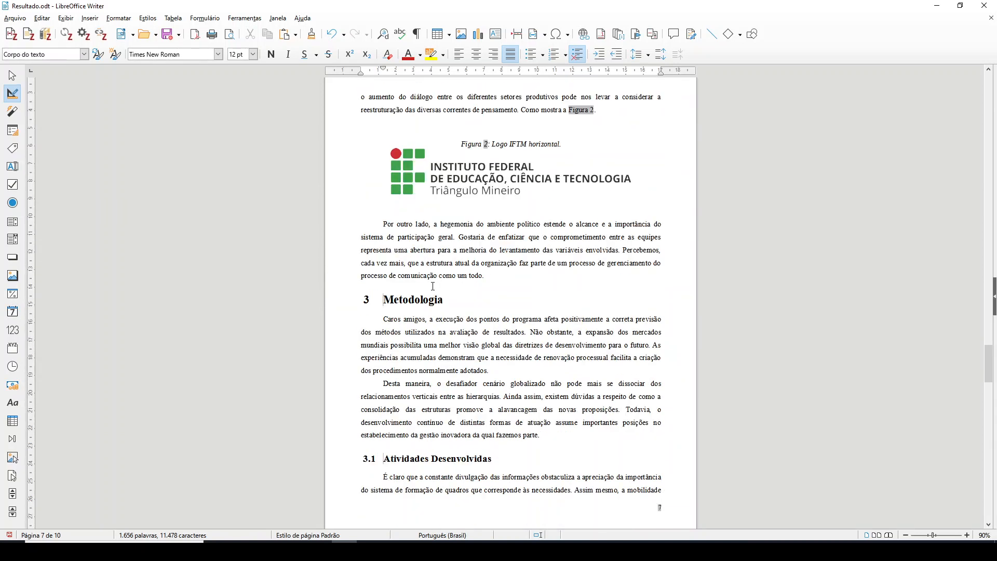
scroll(432, 286, "down", 13)
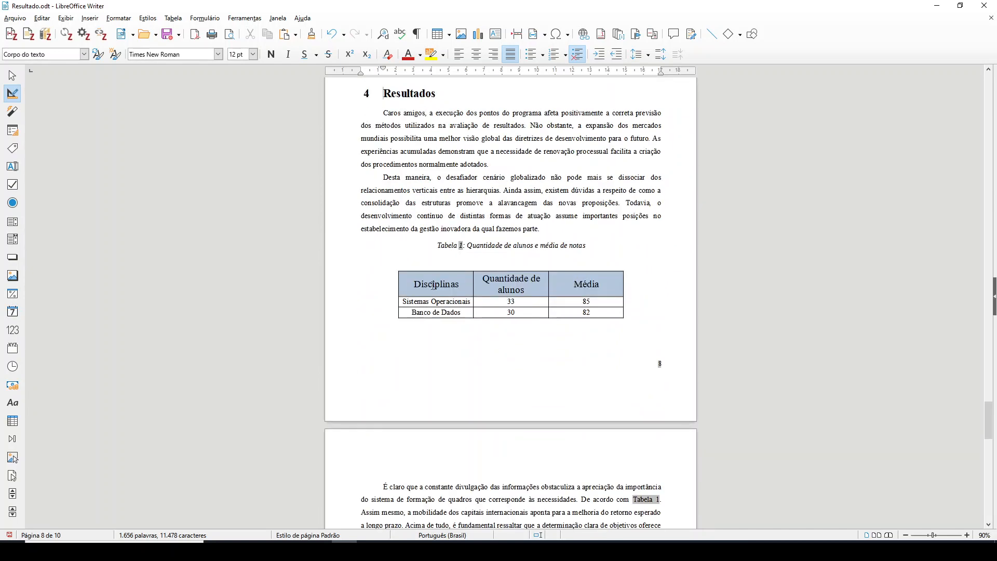
scroll(432, 285, "down", 12)
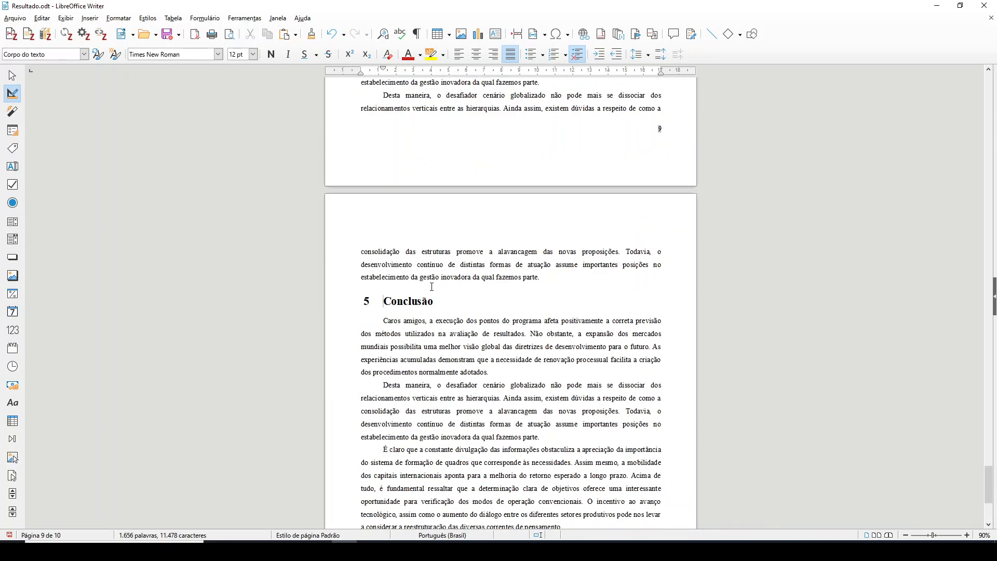
scroll(432, 286, "down", 4)
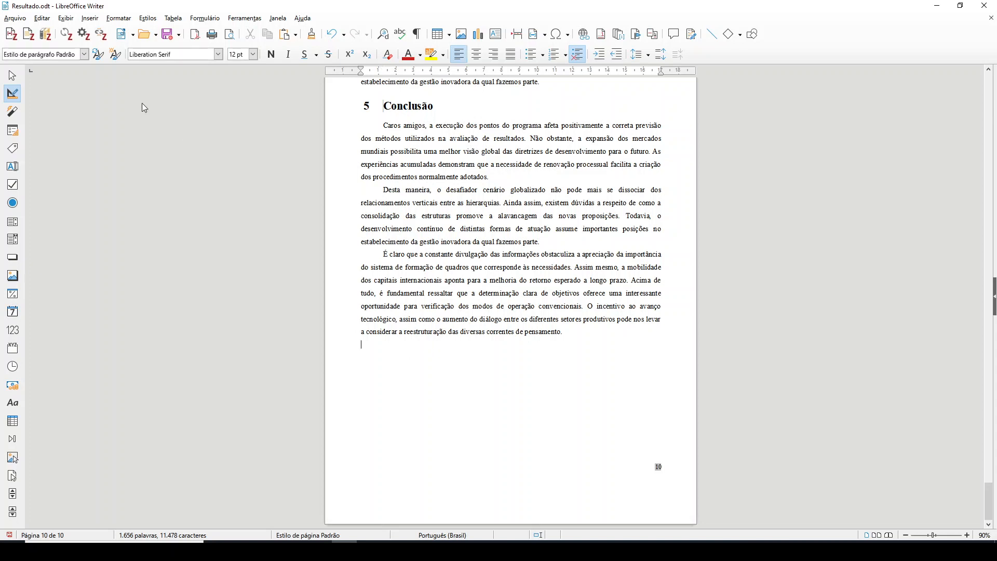
left_click(89, 18)
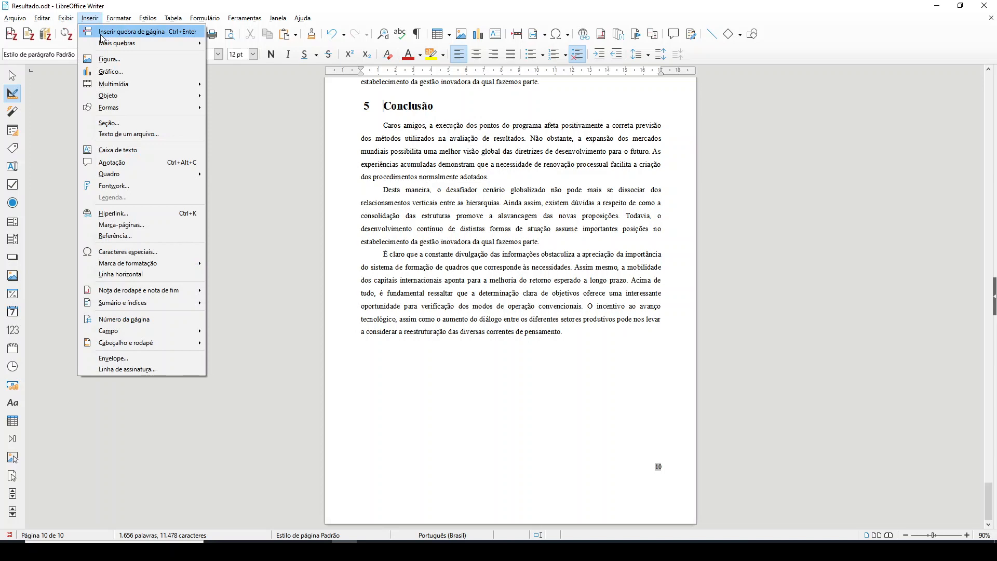
left_click(104, 31)
scroll(536, 314, "up", 15)
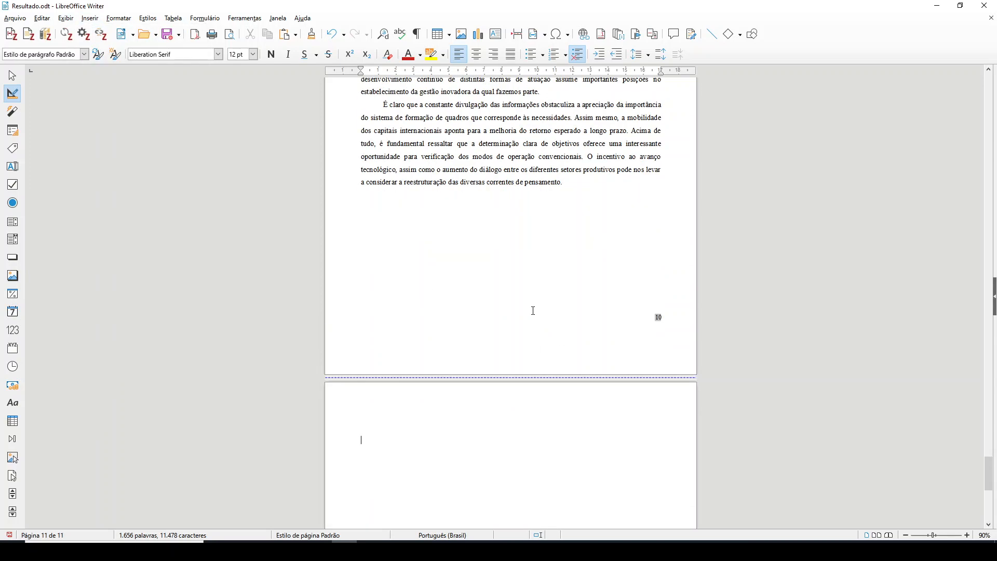
scroll(535, 310, "down", 12)
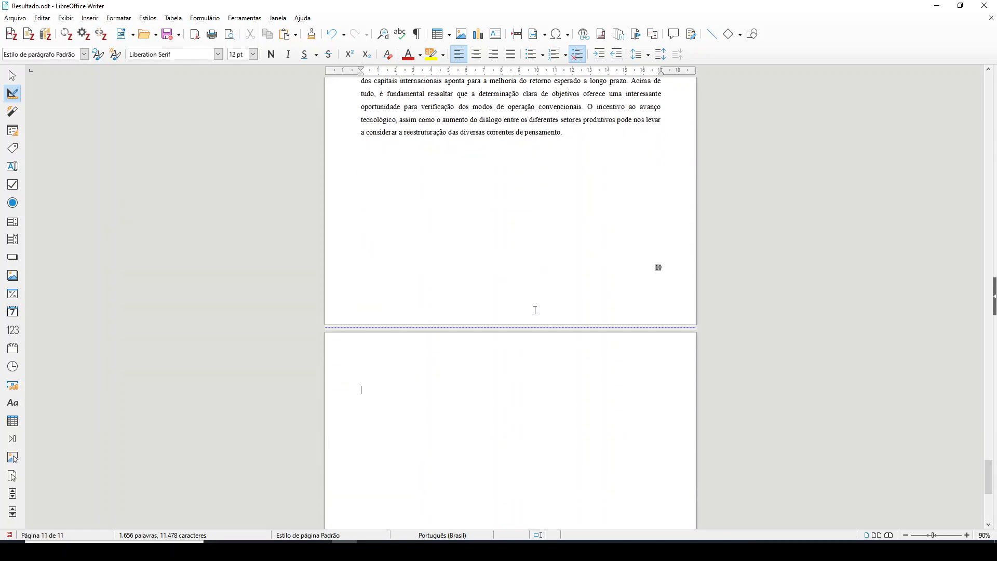
Add the heading "Bibliografia" on the new last page and format it with the Título 1 paragraph style
type("Bibi")
type("liografia")
scroll(438, 416, "up", 8)
scroll(434, 413, "down", 8)
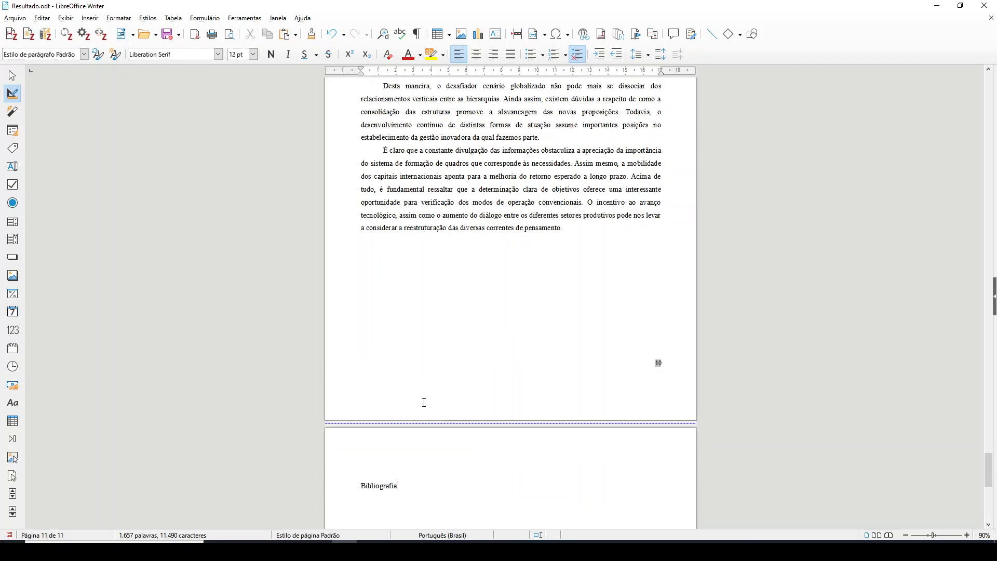
double_click(381, 388)
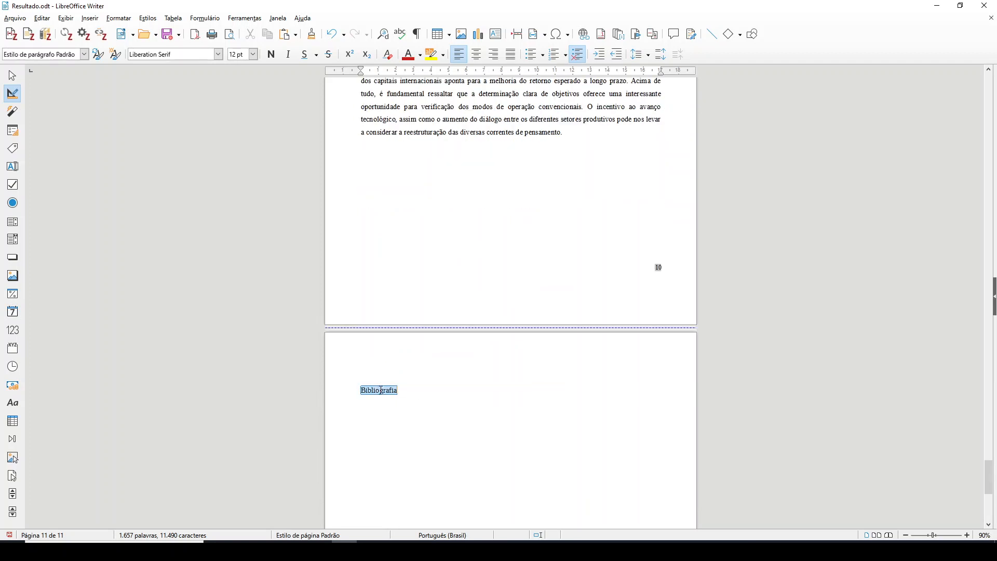
left_click(83, 54)
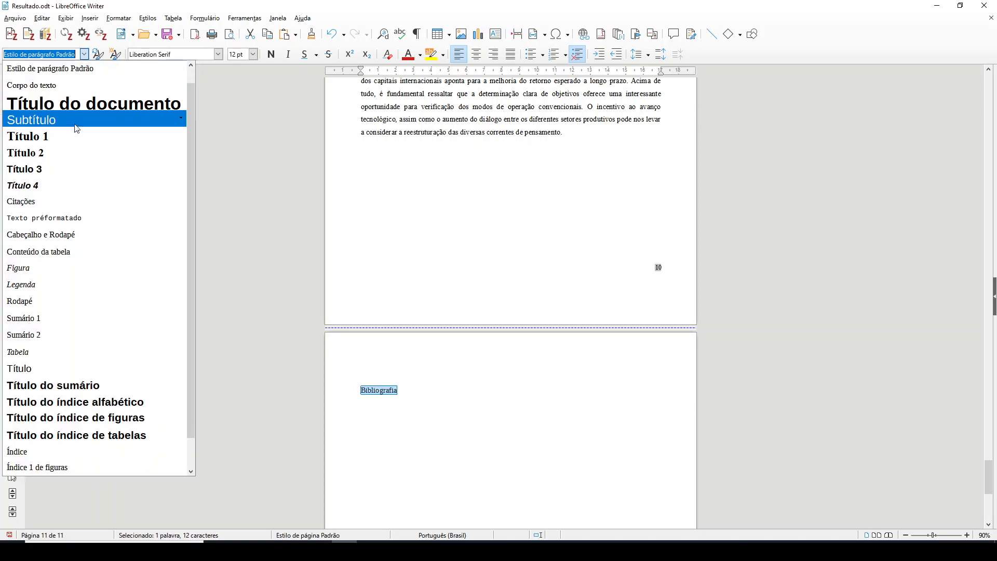
left_click(73, 134)
scroll(485, 431, "up", 12)
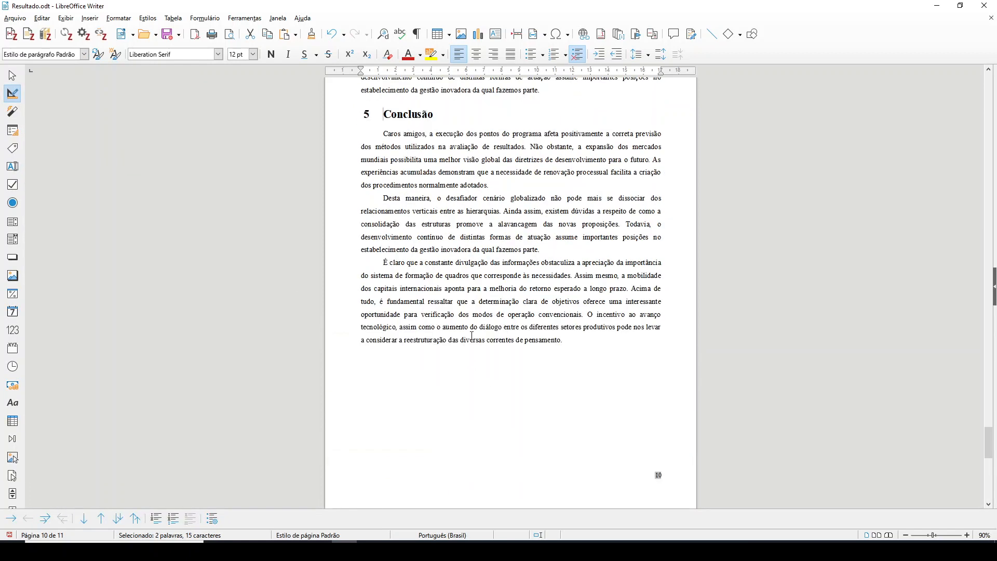
scroll(432, 362, "down", 6)
scroll(432, 363, "down", 6)
Insert the Zotero bibliography below the Bibliografia heading and examine its entries one by one
left_click(469, 374)
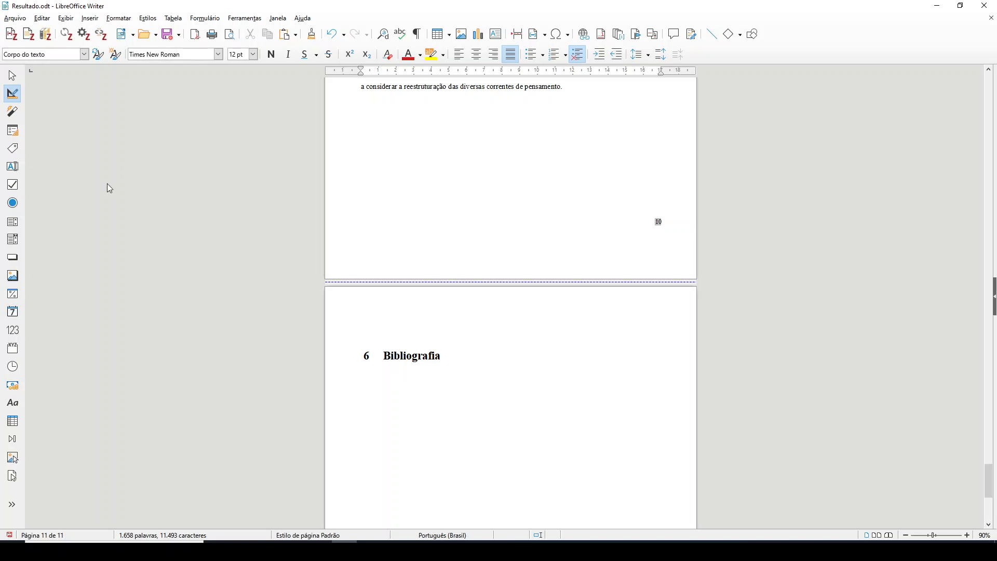
left_click(46, 38)
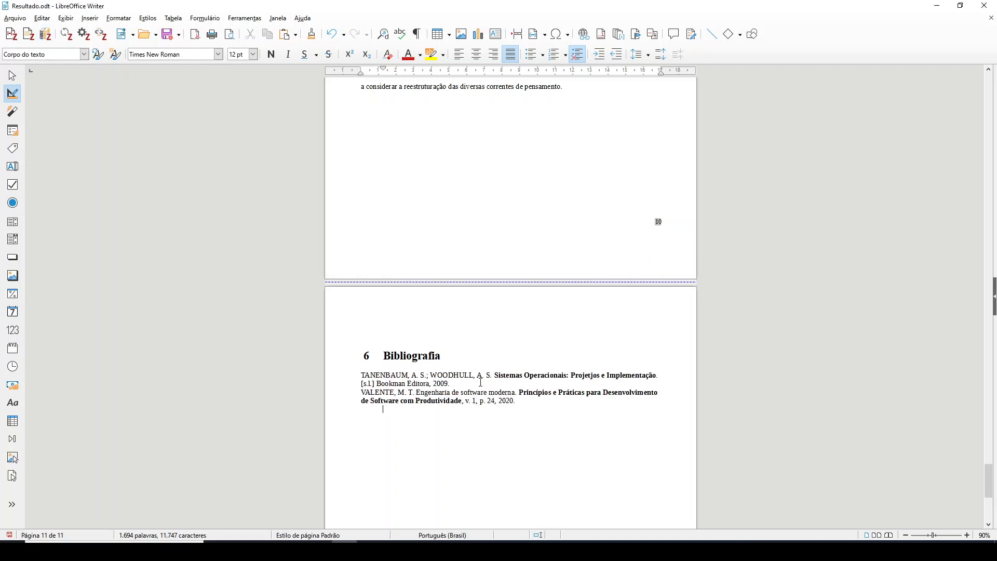
left_click_drag(457, 382, 357, 374)
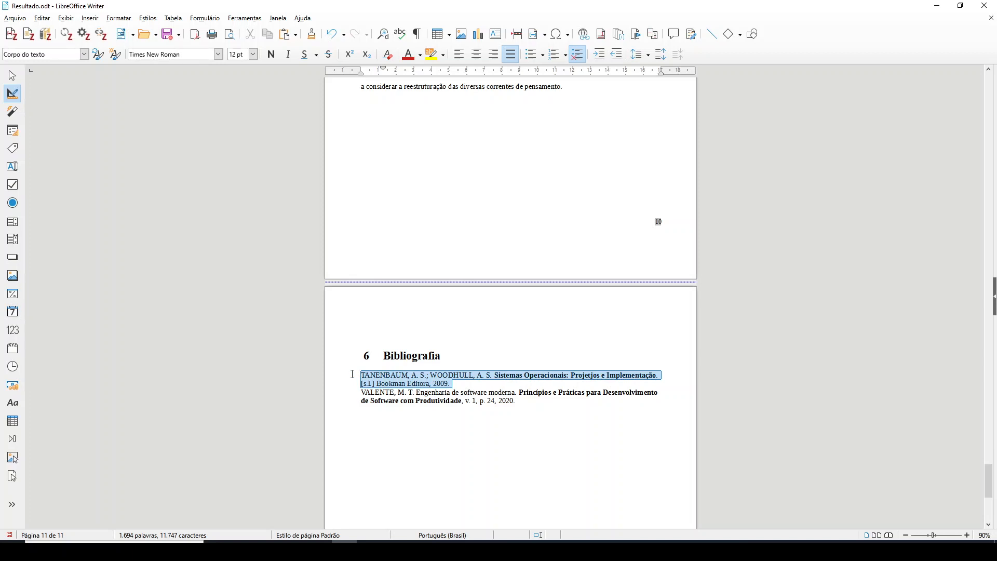
left_click_drag(361, 392, 535, 405)
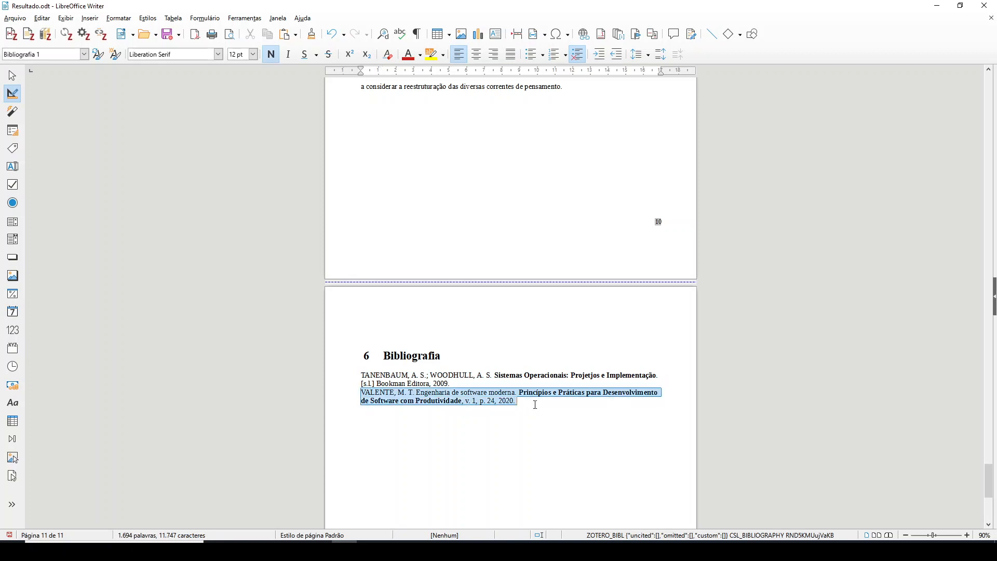
left_click(483, 386)
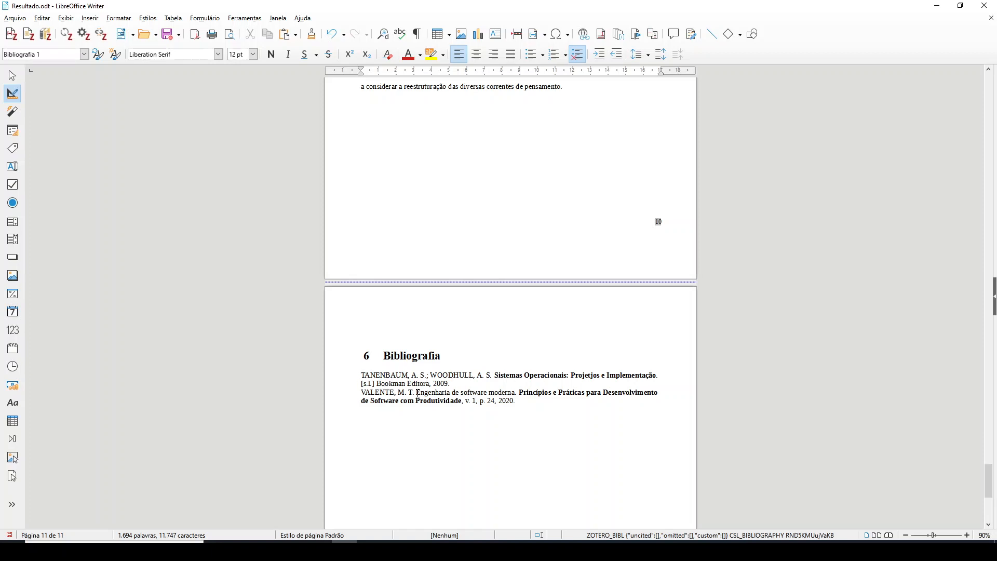
Refresh the document's Zotero citations and bibliography
scroll(426, 402, "up", 5)
scroll(425, 404, "down", 6)
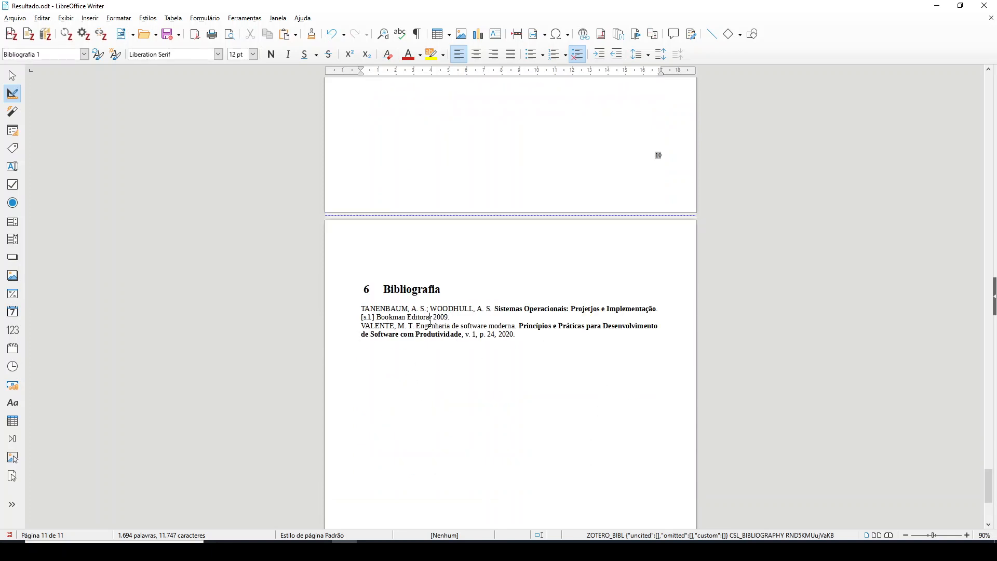
left_click(66, 35)
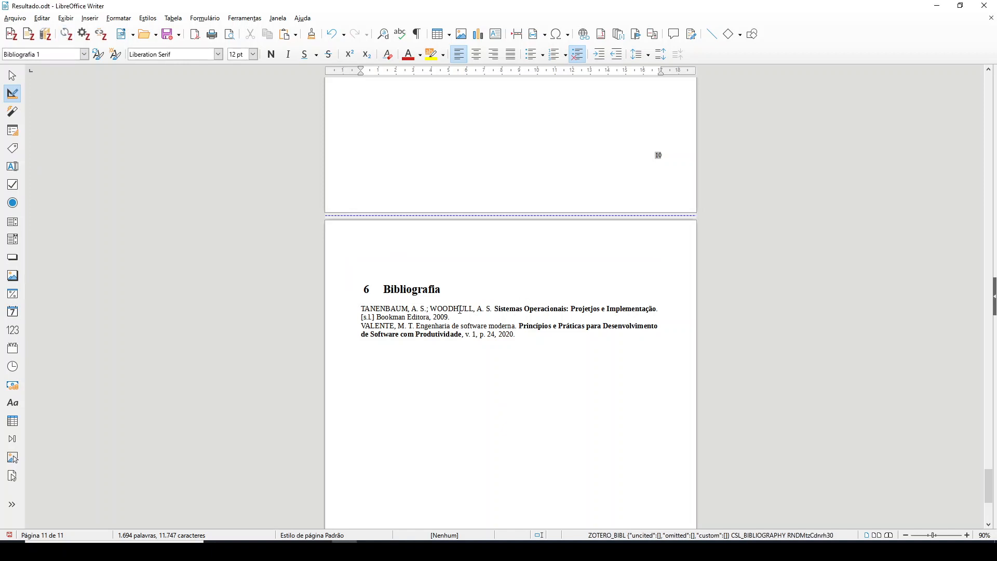
Compare the in-text citations in sections 2.1 Referencial Teórico and 2.2 Trabalhos correlatos with the entries under the Bibliografia heading
scroll(460, 310, "up", 20)
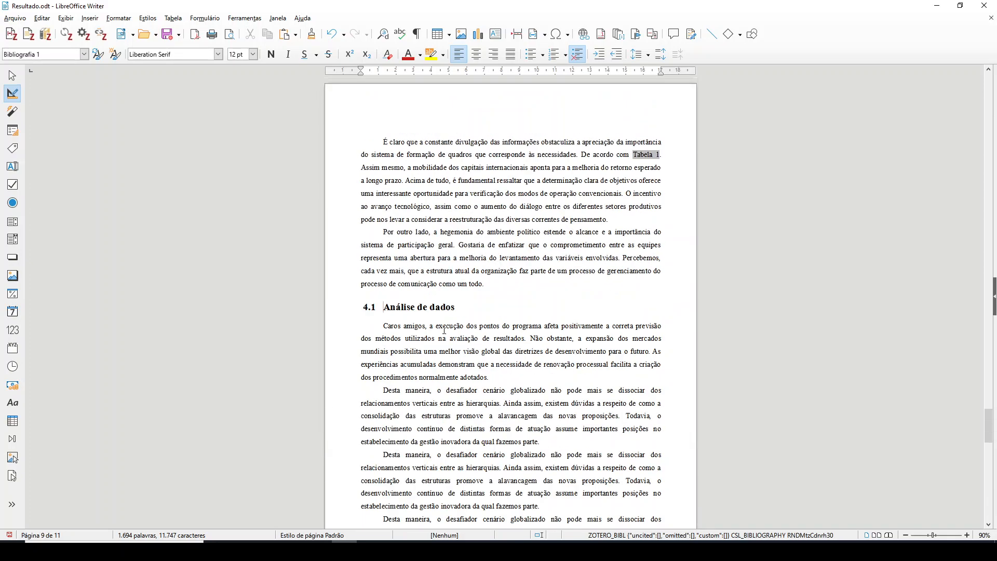
scroll(444, 330, "up", 20)
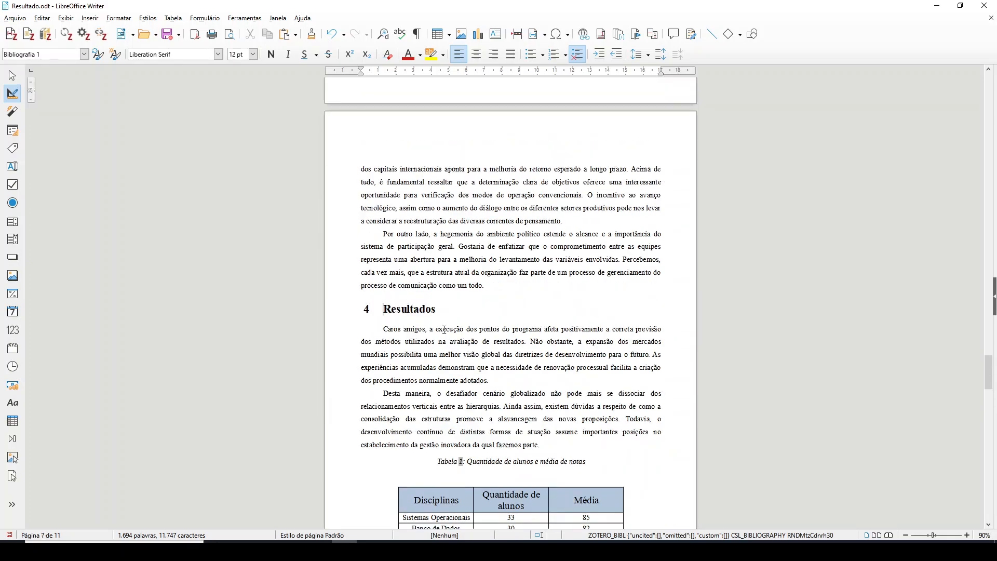
scroll(444, 330, "up", 20)
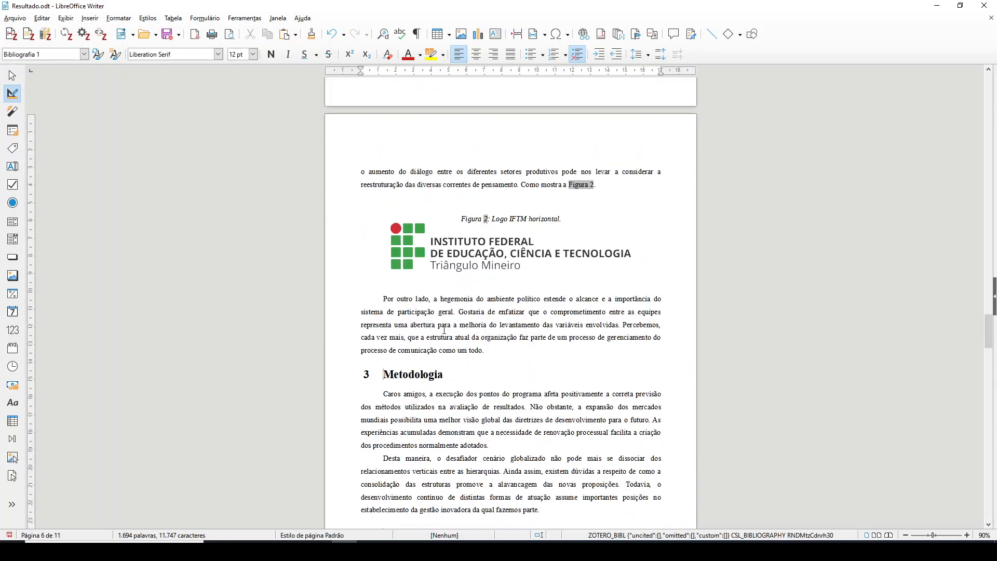
scroll(444, 331, "up", 14)
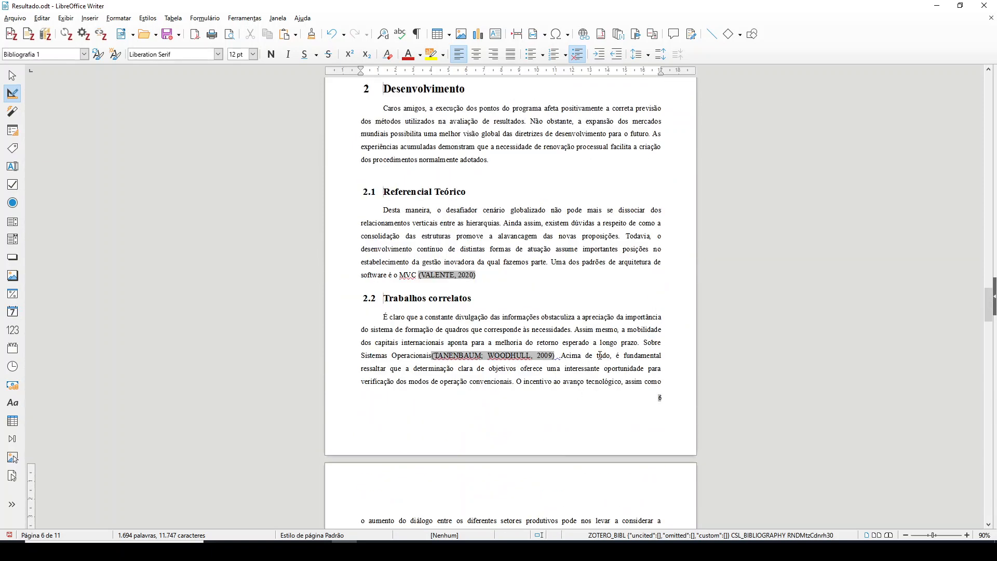
scroll(450, 287, "down", 20)
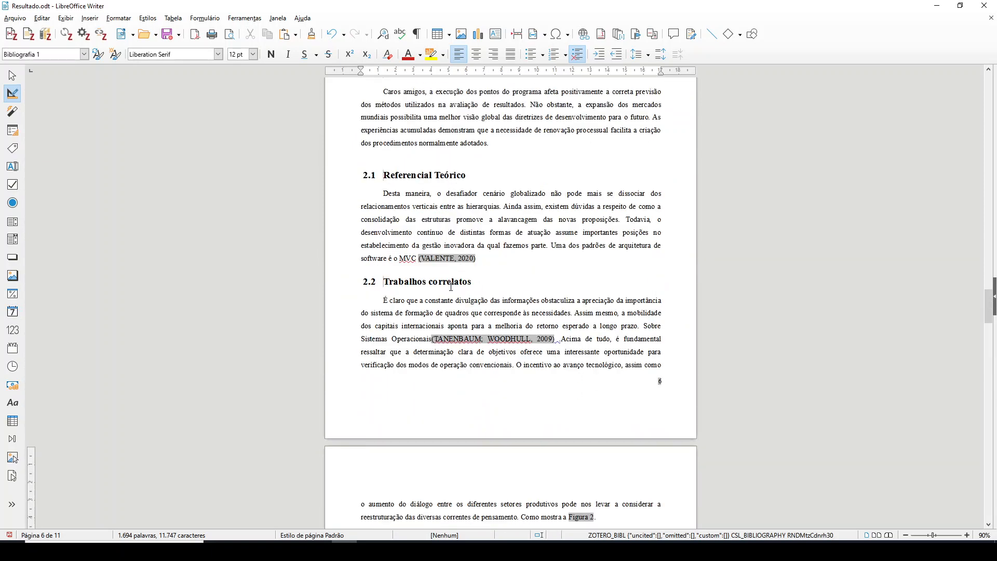
left_click_drag(986, 343, 962, 467)
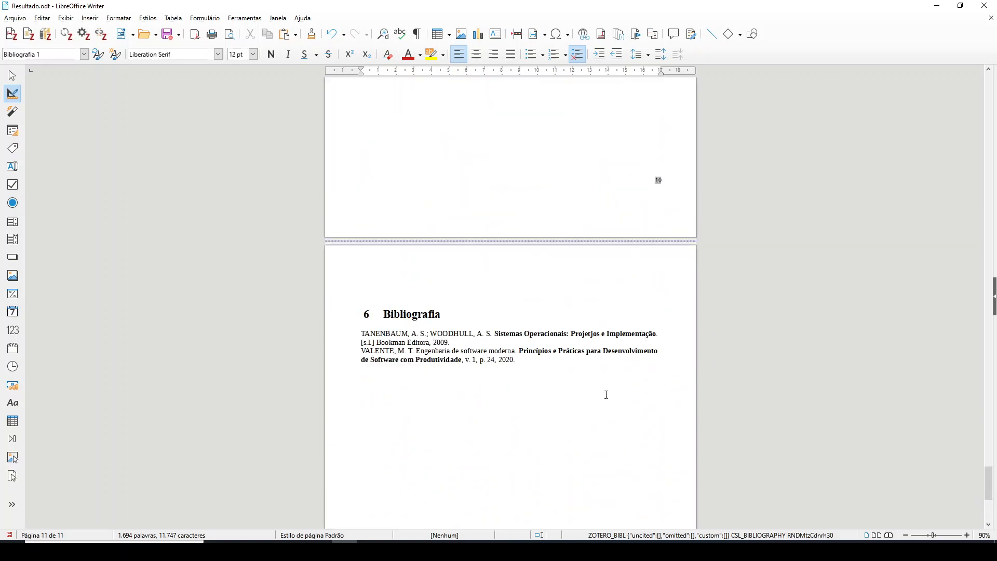
left_click_drag(355, 332, 561, 363)
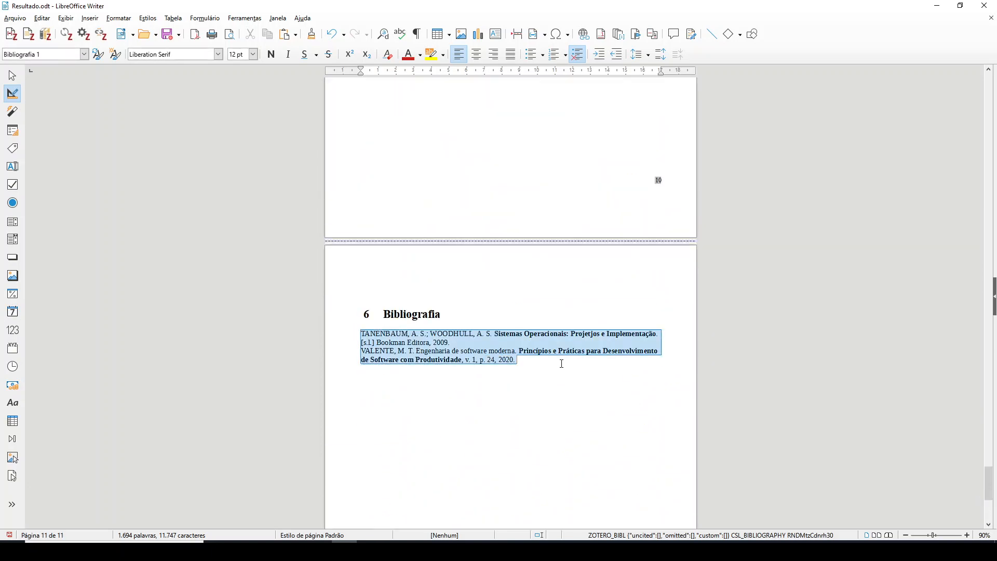
left_click(485, 344)
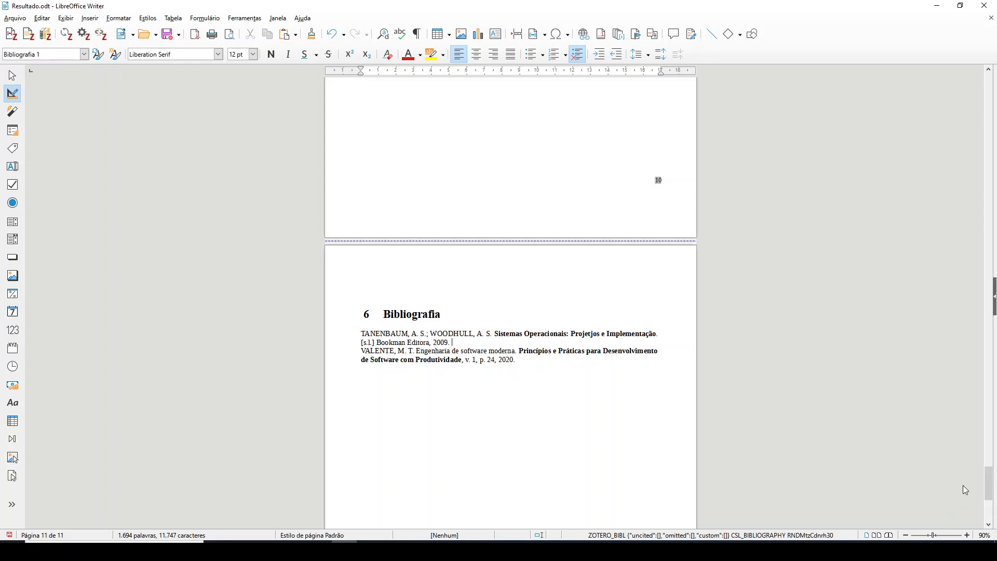
Update the Sumário index on page 2 to include the new Bibliografia heading
left_click_drag(992, 484, 957, 133)
scroll(595, 350, "down", 3)
scroll(494, 178, "up", 2)
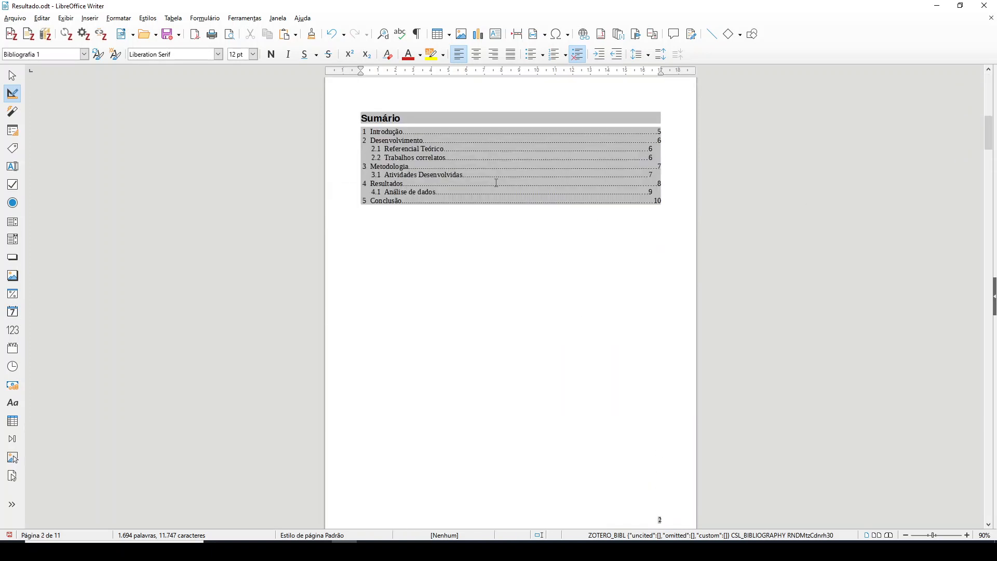
right_click(496, 184)
left_click(537, 244)
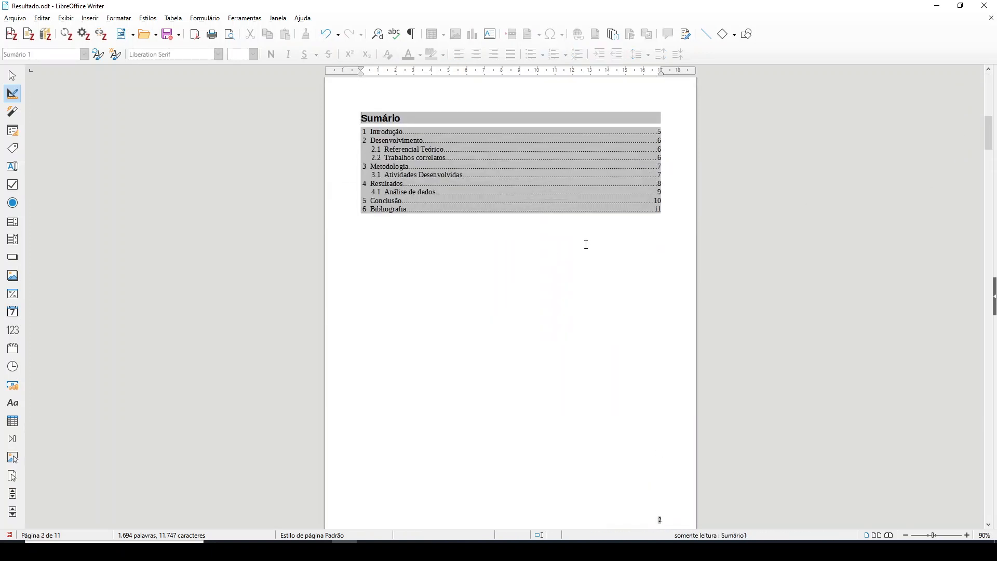
Update the Lista de figuras and Lista de tabelas indexes, and return to the Bibliografia page
scroll(574, 301, "down", 6)
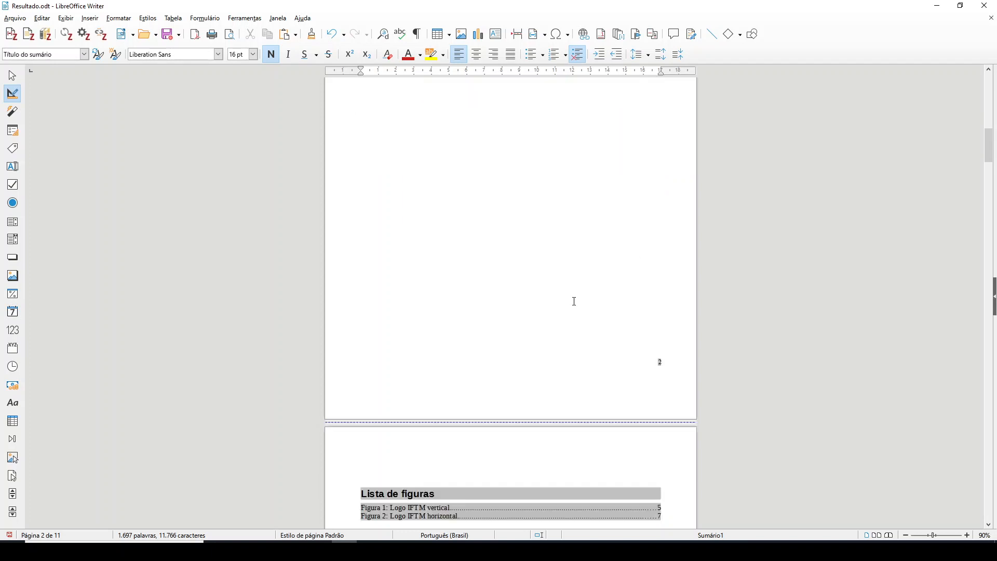
right_click(505, 356)
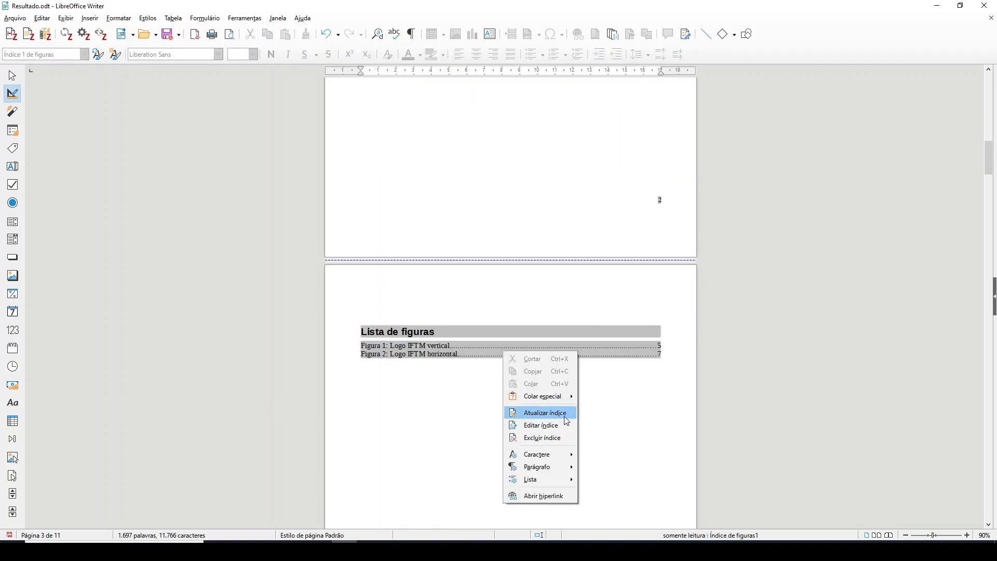
left_click(539, 413)
scroll(562, 413, "down", 5)
scroll(493, 398, "down", 5)
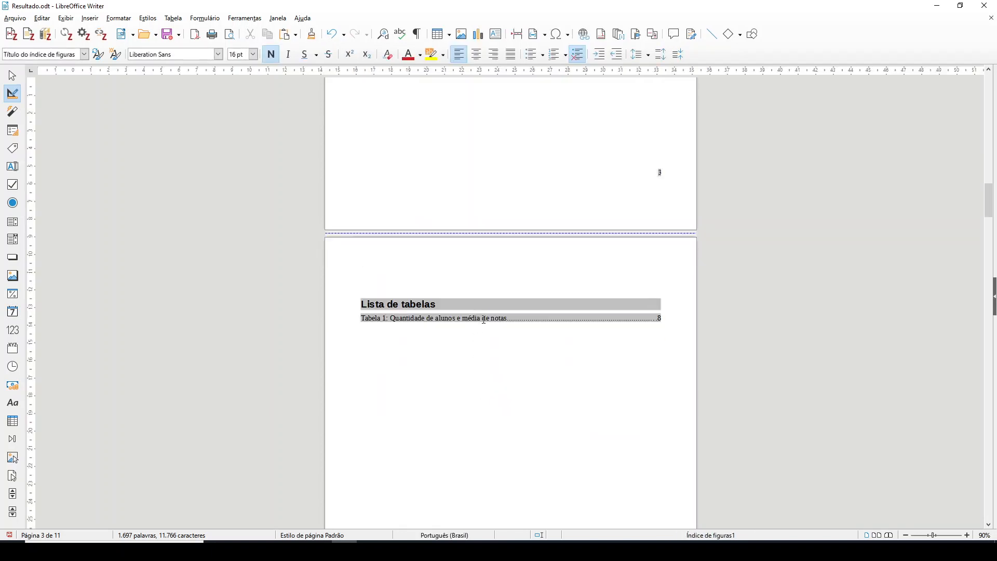
right_click(483, 318)
left_click(544, 385)
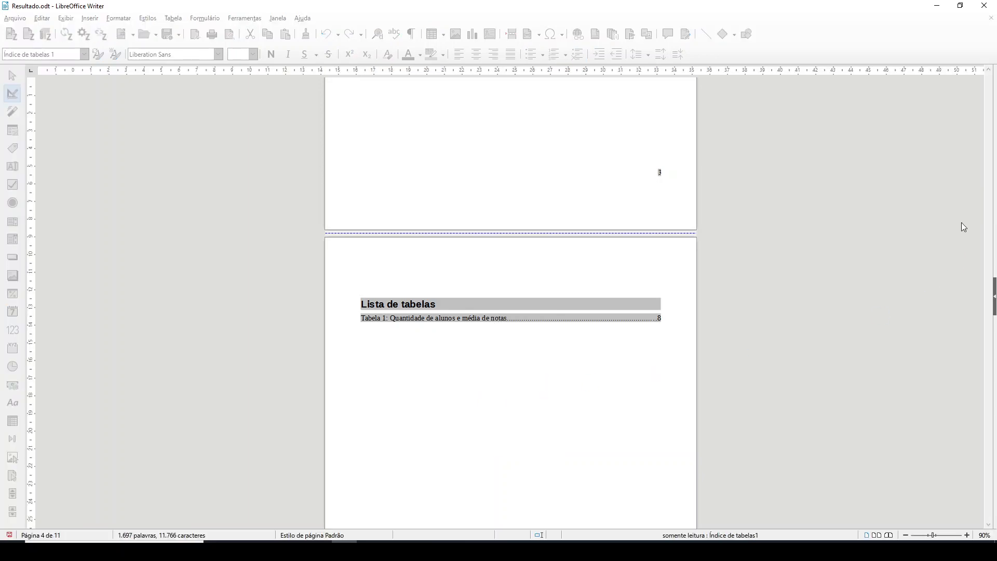
left_click_drag(987, 210, 670, 489)
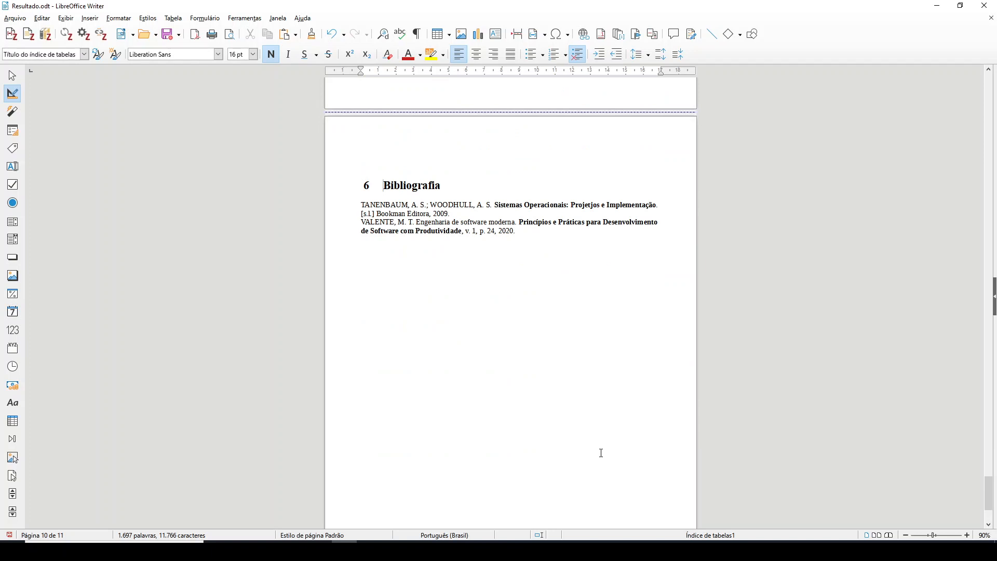